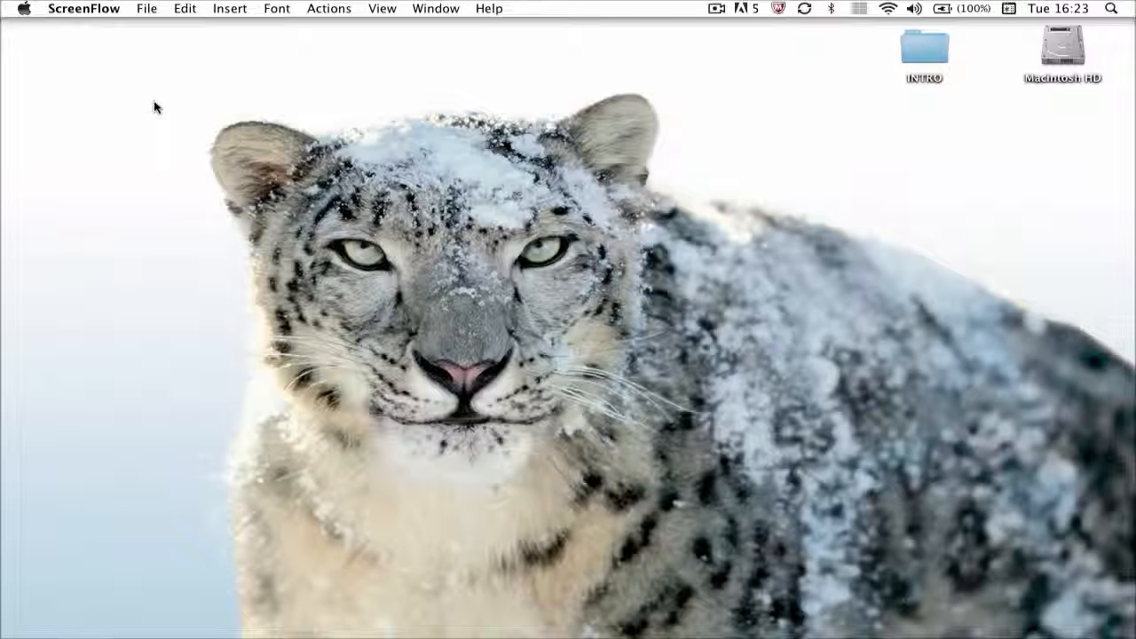
Switch to Chrome and look through the ChromeTutorialsHD YouTube channel page, including its profile details and comments
{"action": "left_click", "coordinate": [501, 578]}
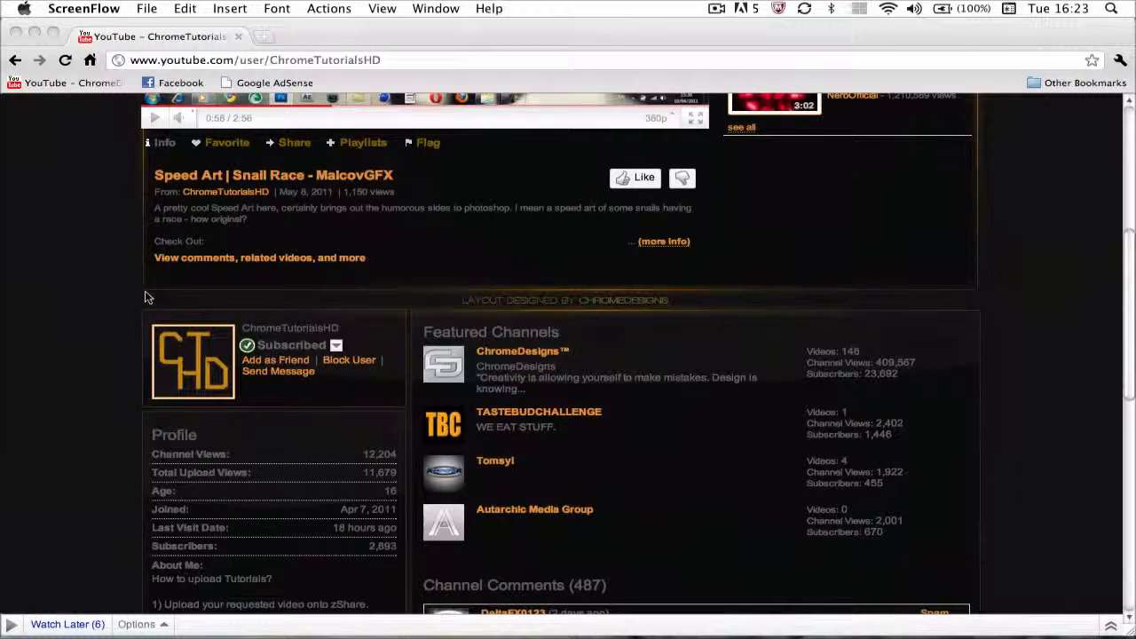
{"action": "scroll", "coordinate": [147, 298], "scroll_direction": "up", "scroll_amount": 5}
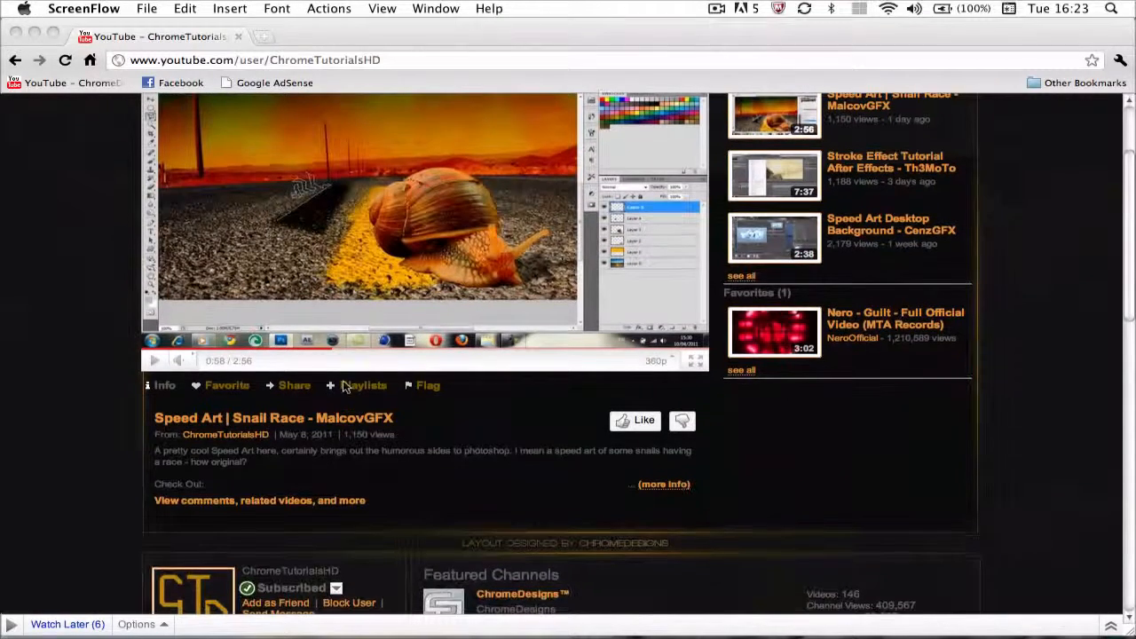
{"action": "scroll", "coordinate": [137, 559], "scroll_direction": "down", "scroll_amount": 10}
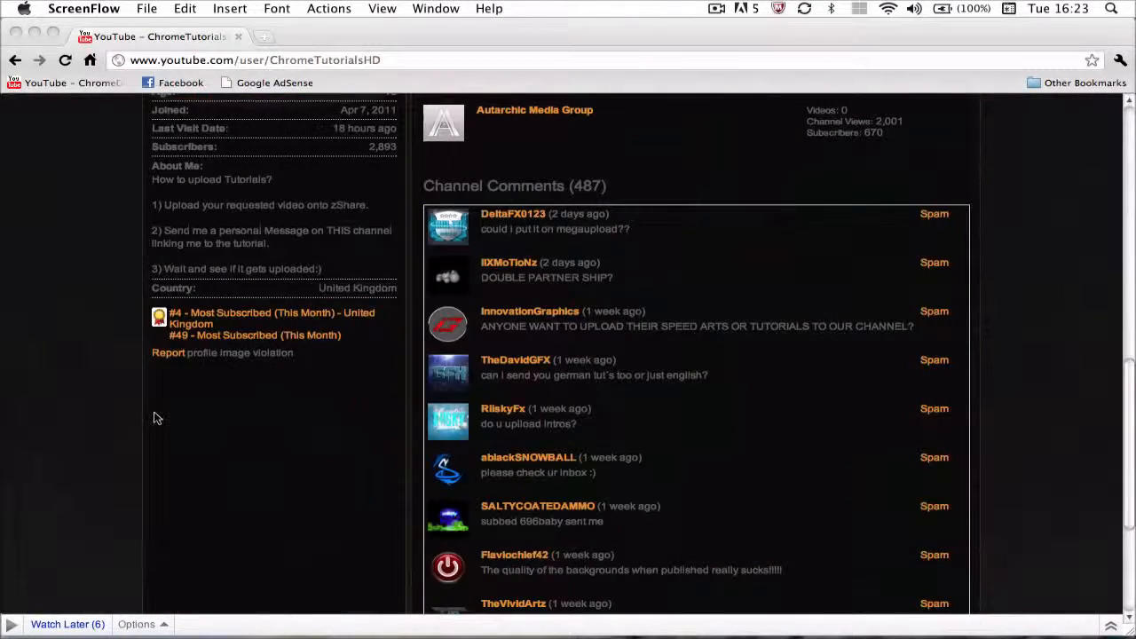
{"action": "scroll", "coordinate": [154, 418], "scroll_direction": "up", "scroll_amount": 8}
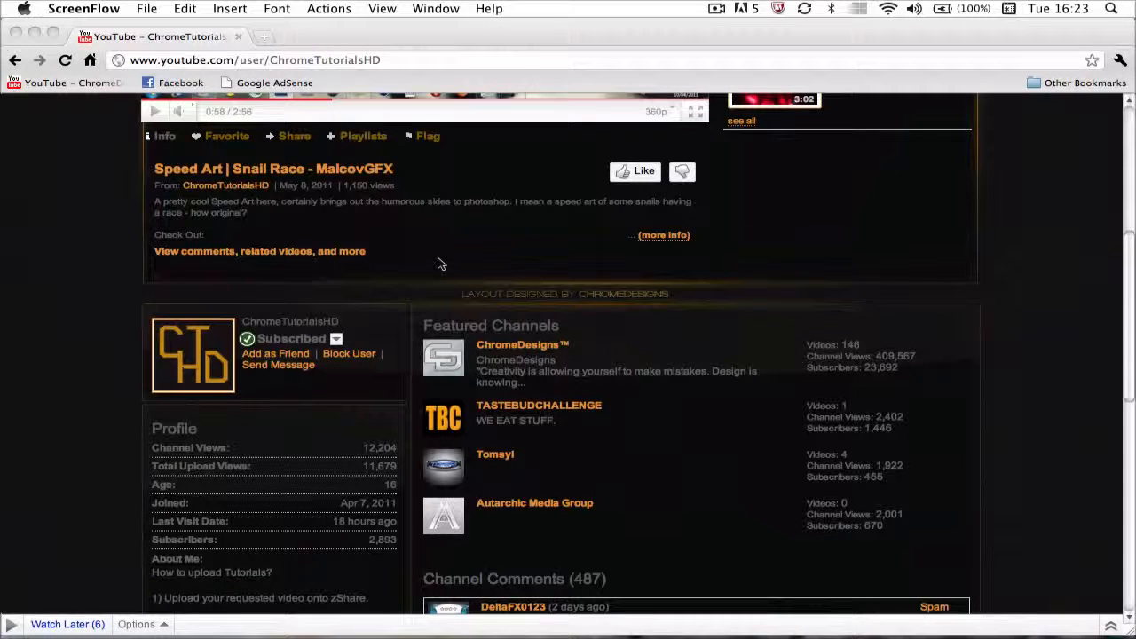
Switch to Photoshop, activate the Move tool and select Layer 0 in the Untitled-1 document
{"action": "mouse_move", "coordinate": [371, 631]}
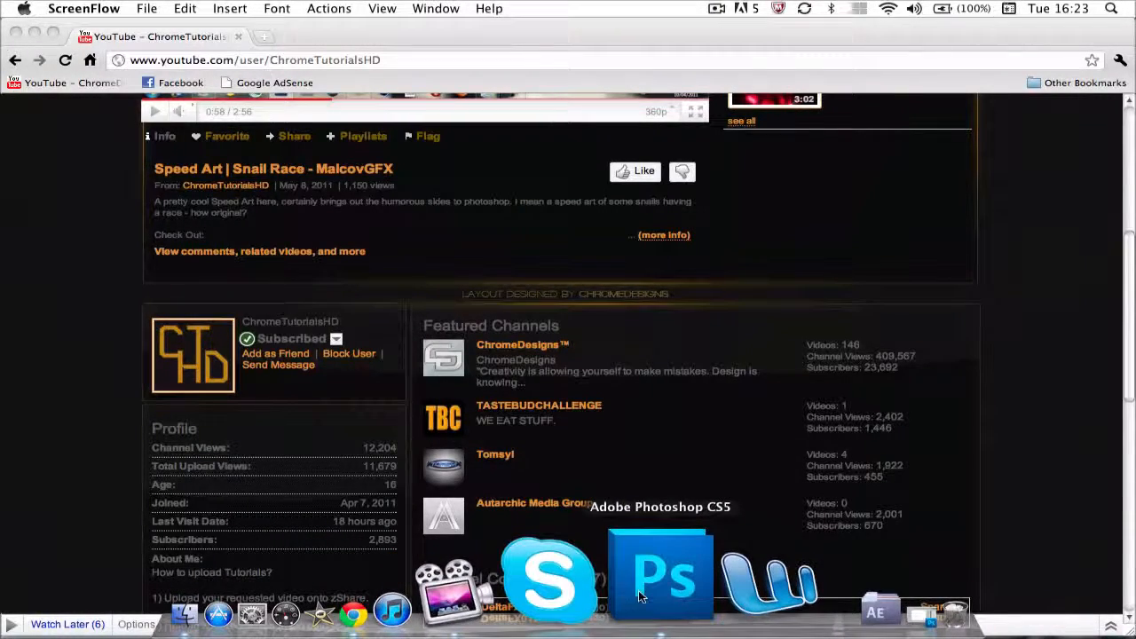
{"action": "left_click", "coordinate": [639, 596]}
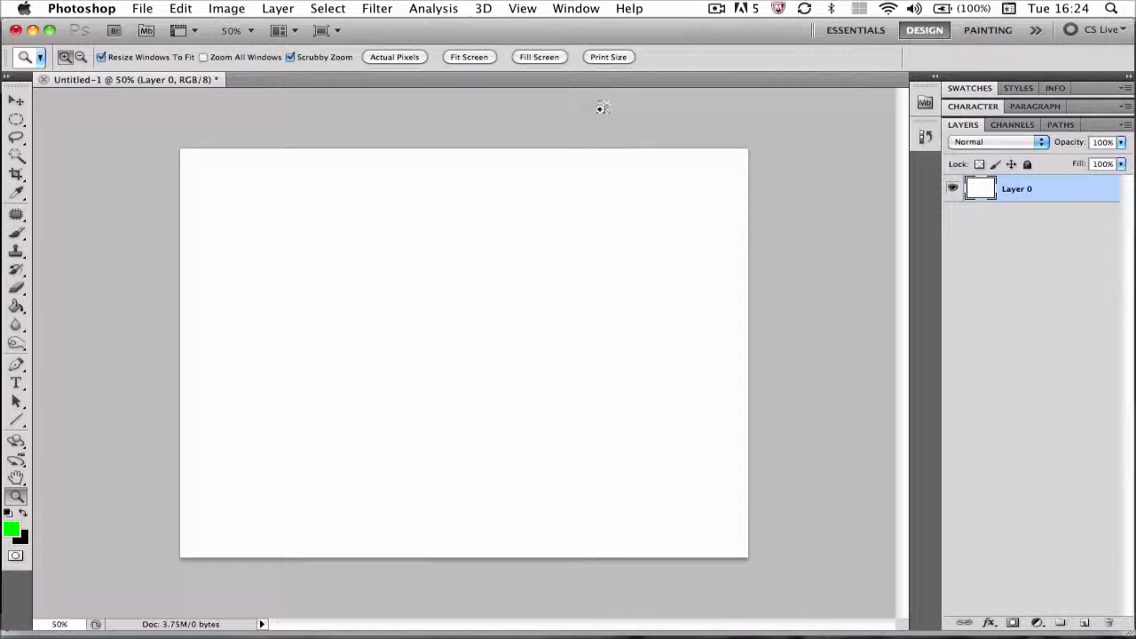
{"action": "left_click", "coordinate": [13, 100]}
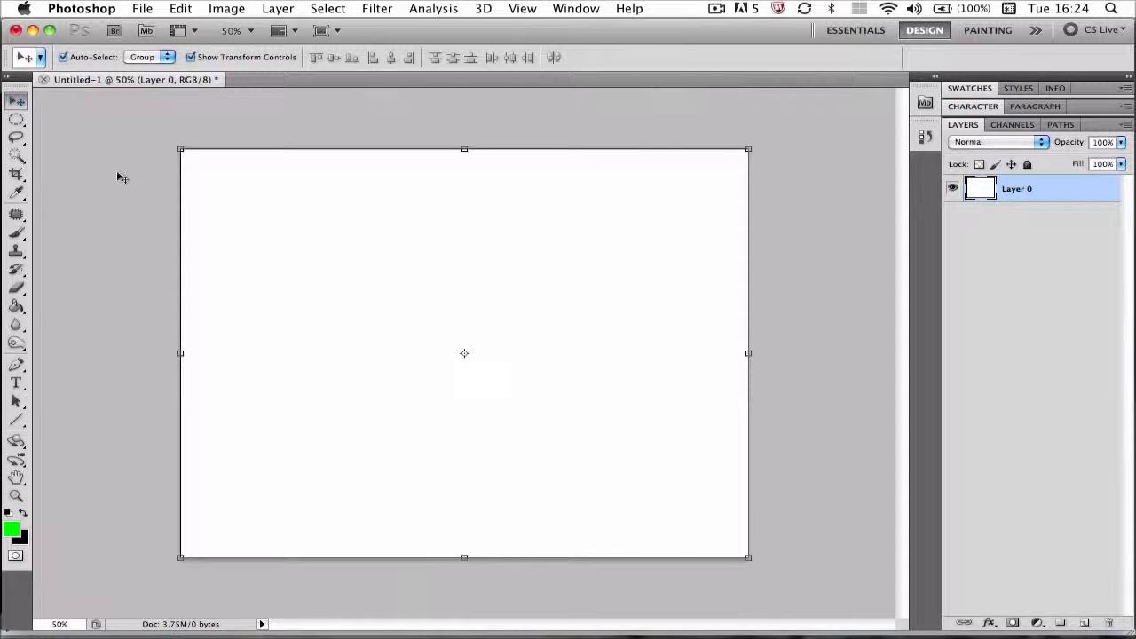
{"action": "left_click", "coordinate": [145, 152]}
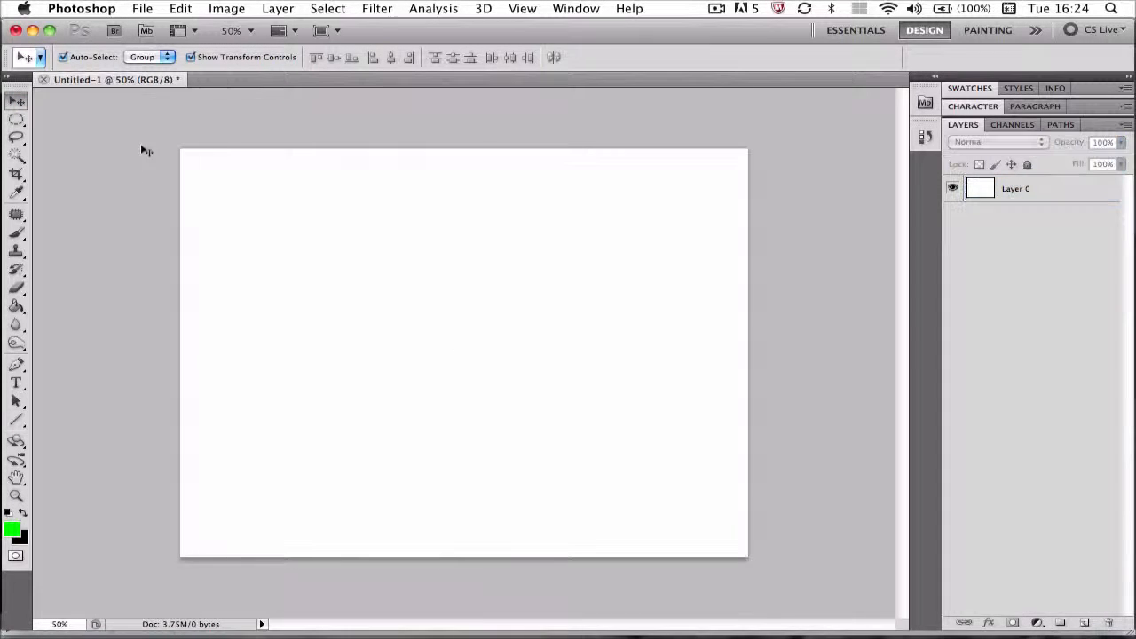
{"action": "left_click", "coordinate": [1031, 188]}
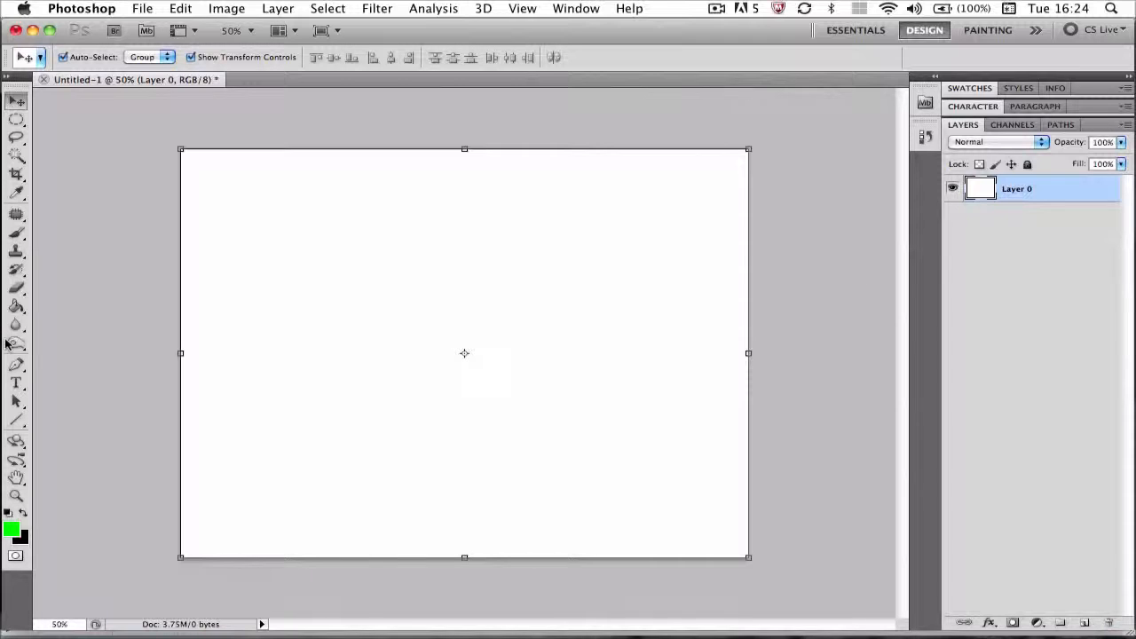
Draw a wide rectangle with black (000000) fill across the middle of the white canvas using the Rectangle tool
{"action": "left_click_drag", "start_coordinate": [16, 420], "coordinate": [53, 412]}
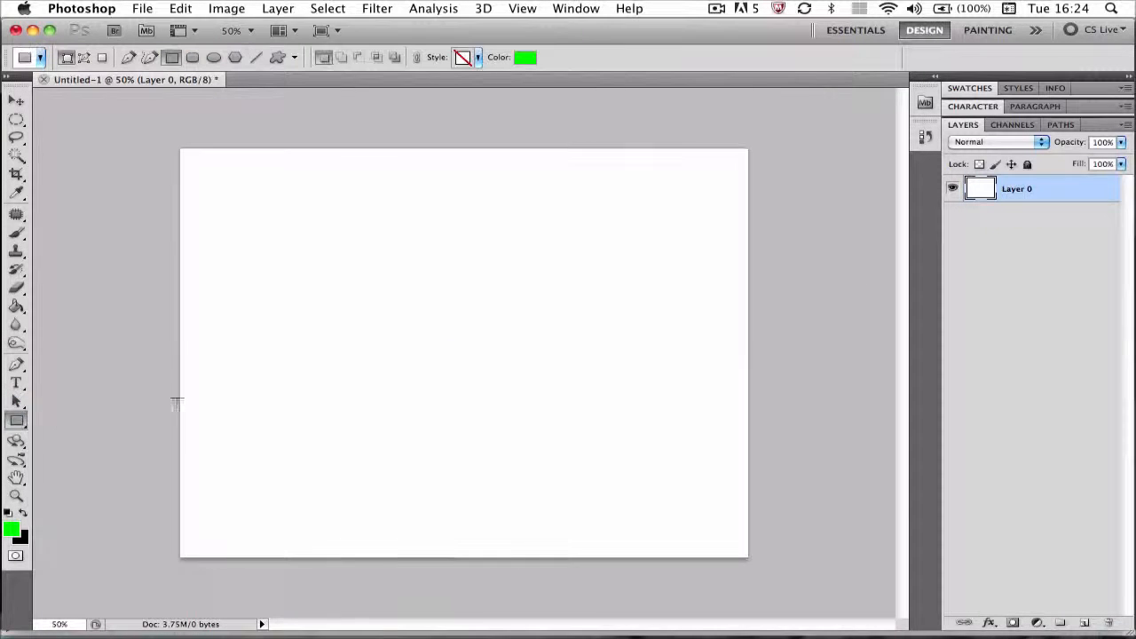
{"action": "left_click", "coordinate": [526, 64]}
{"action": "left_click_drag", "start_coordinate": [528, 467], "coordinate": [463, 570]}
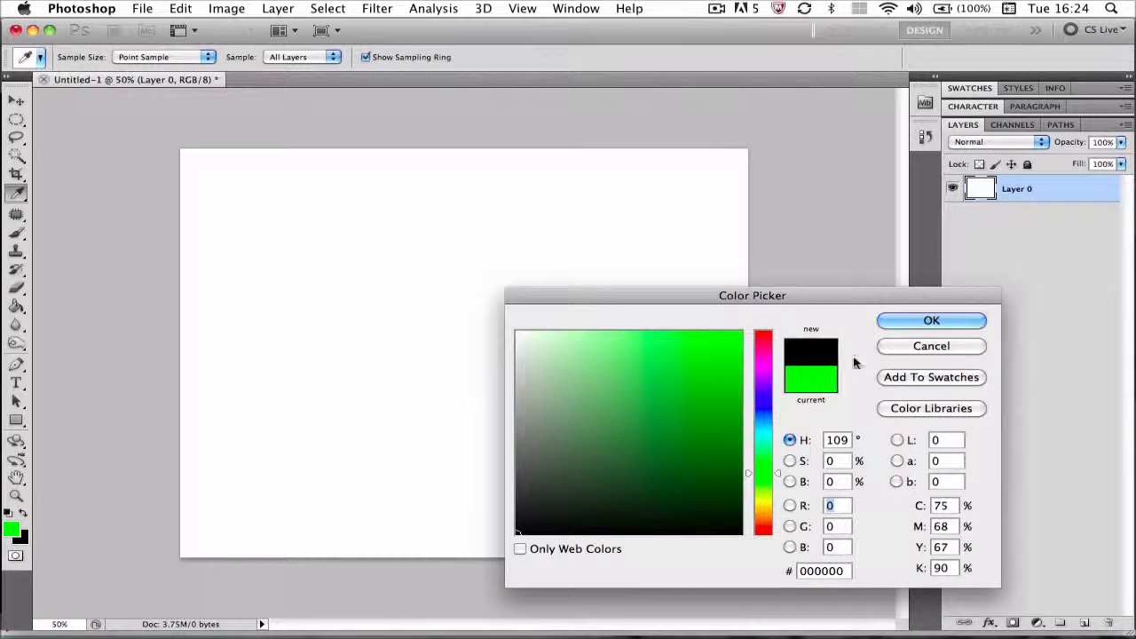
{"action": "left_click", "coordinate": [888, 325]}
{"action": "left_click_drag", "start_coordinate": [225, 268], "coordinate": [705, 414]}
Move the black rectangle slightly upward on the canvas and deselect it
{"action": "left_click", "coordinate": [16, 101]}
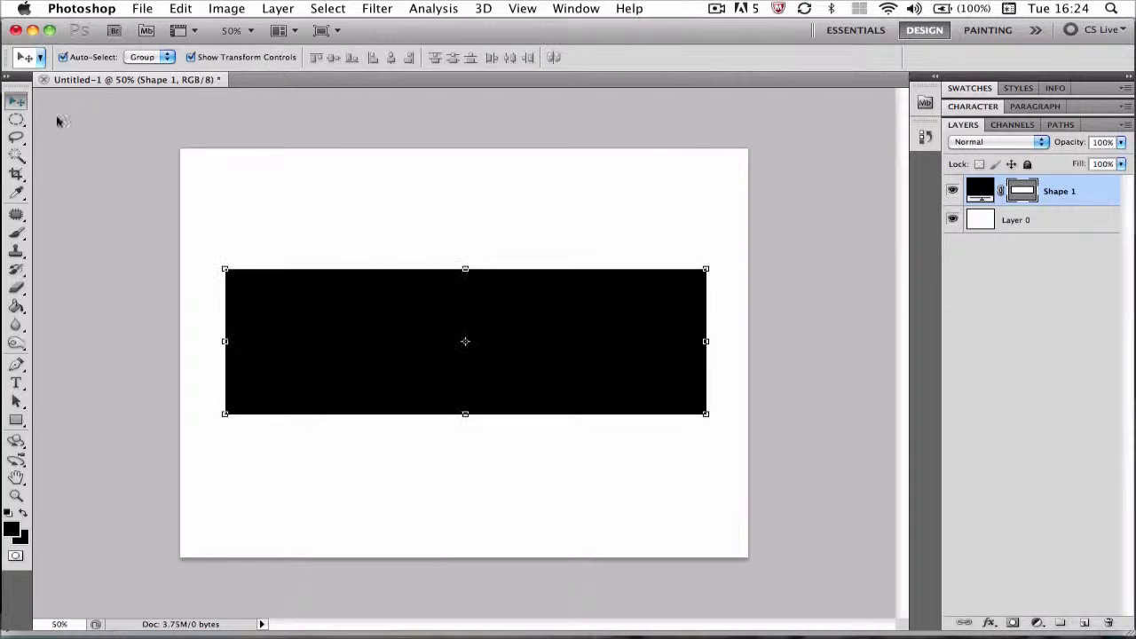
{"action": "left_click_drag", "start_coordinate": [354, 299], "coordinate": [358, 296]}
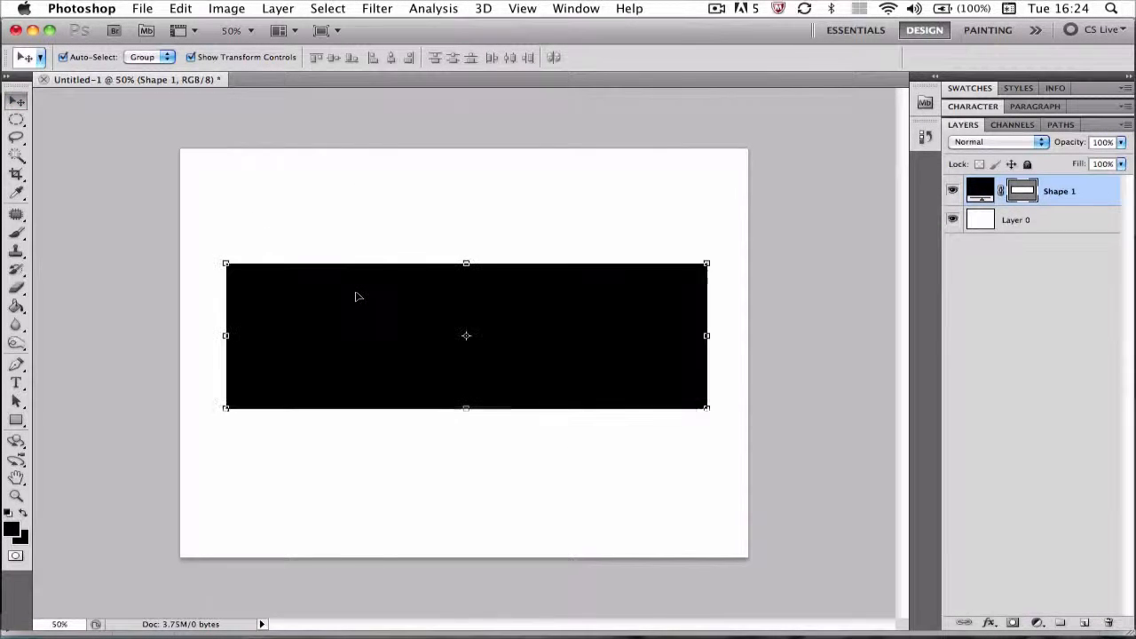
{"action": "left_click", "coordinate": [671, 256]}
{"action": "left_click", "coordinate": [796, 294]}
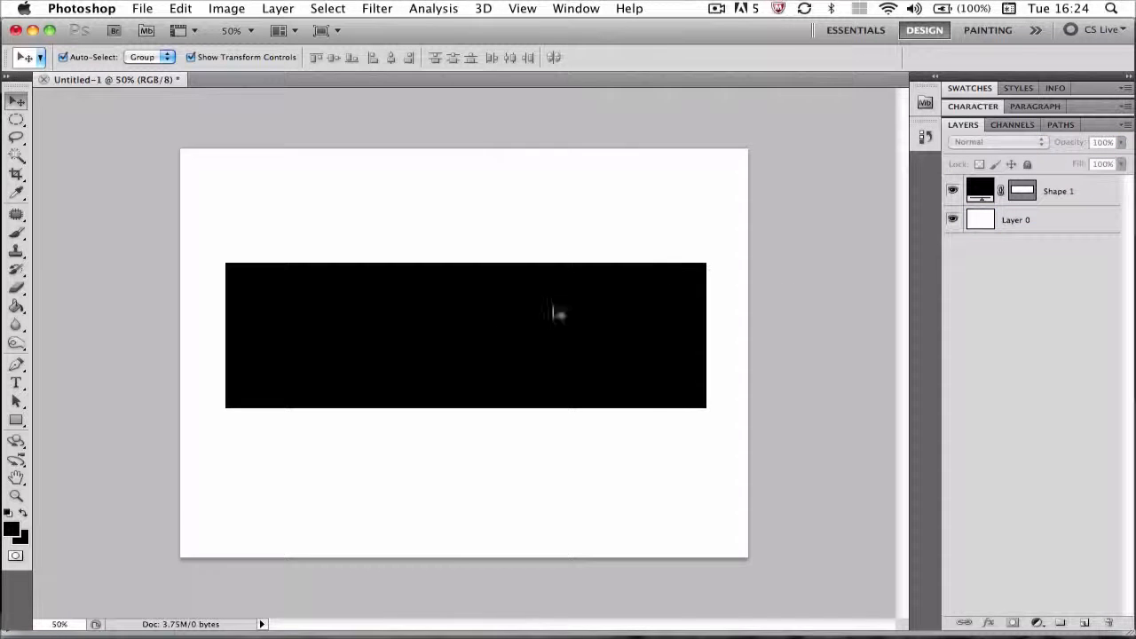
Check the ChromeTutorialsHD channel page in Chrome again and return to Photoshop
{"action": "left_click", "coordinate": [519, 580]}
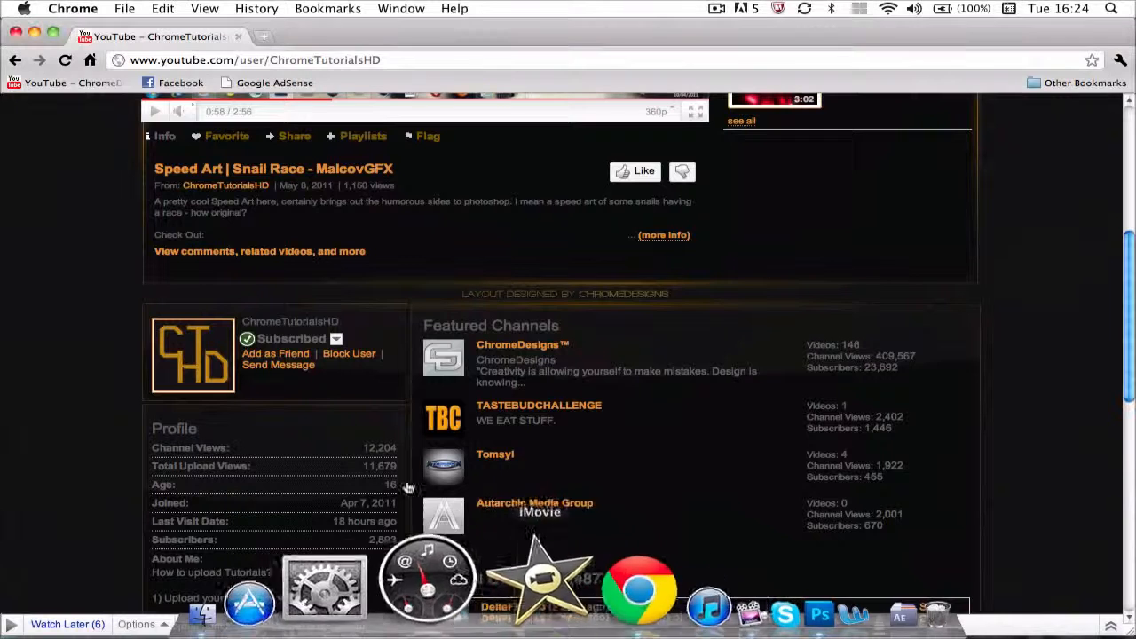
{"action": "mouse_move", "coordinate": [688, 612]}
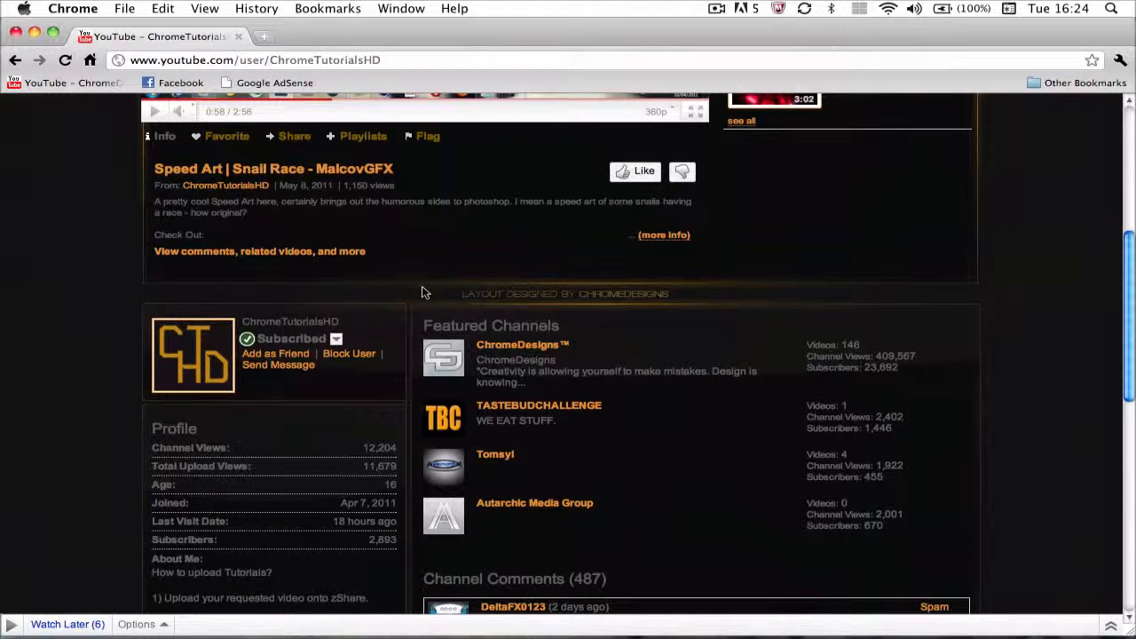
{"action": "mouse_move", "coordinate": [594, 626]}
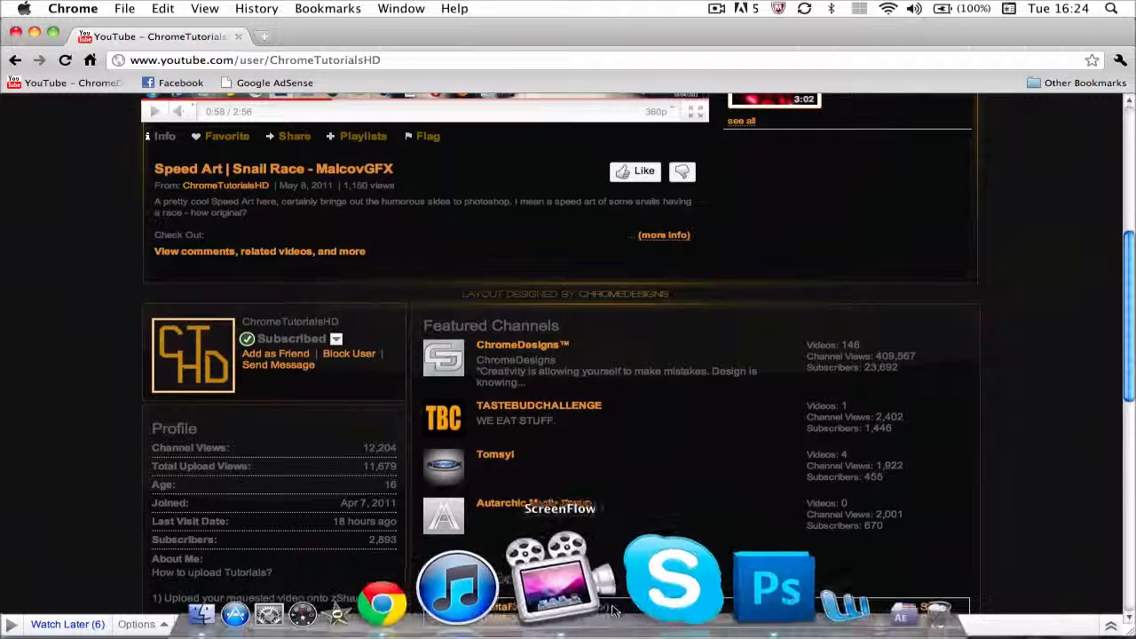
{"action": "left_click", "coordinate": [653, 588]}
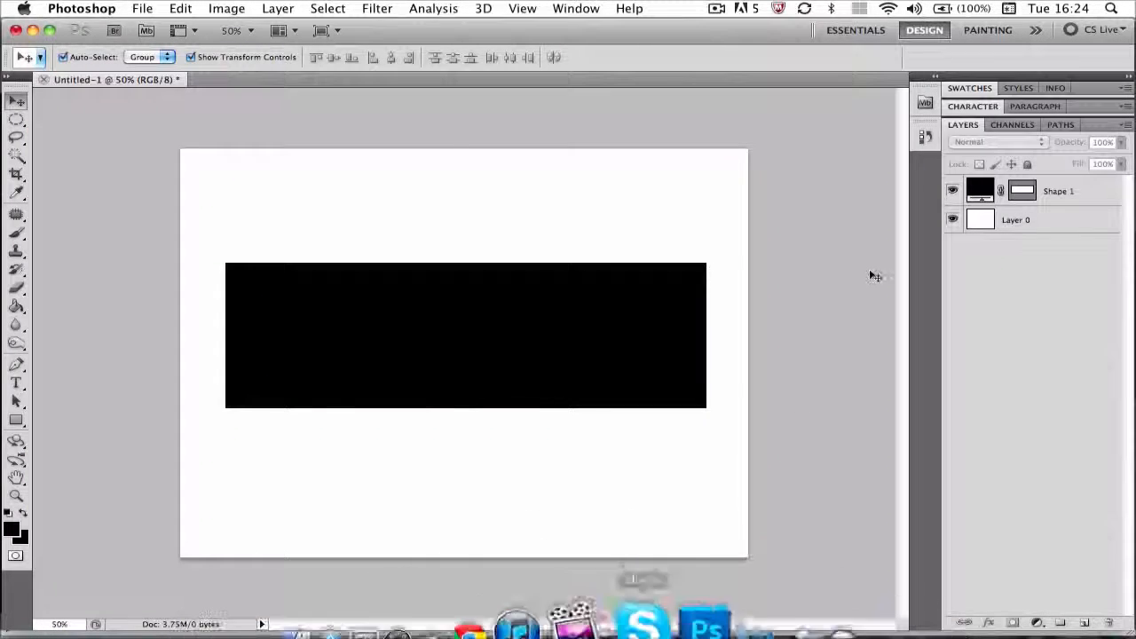
Open the layer style settings of the Shape 1 rectangle layer and enable a Stroke effect
{"action": "left_click", "coordinate": [16, 495]}
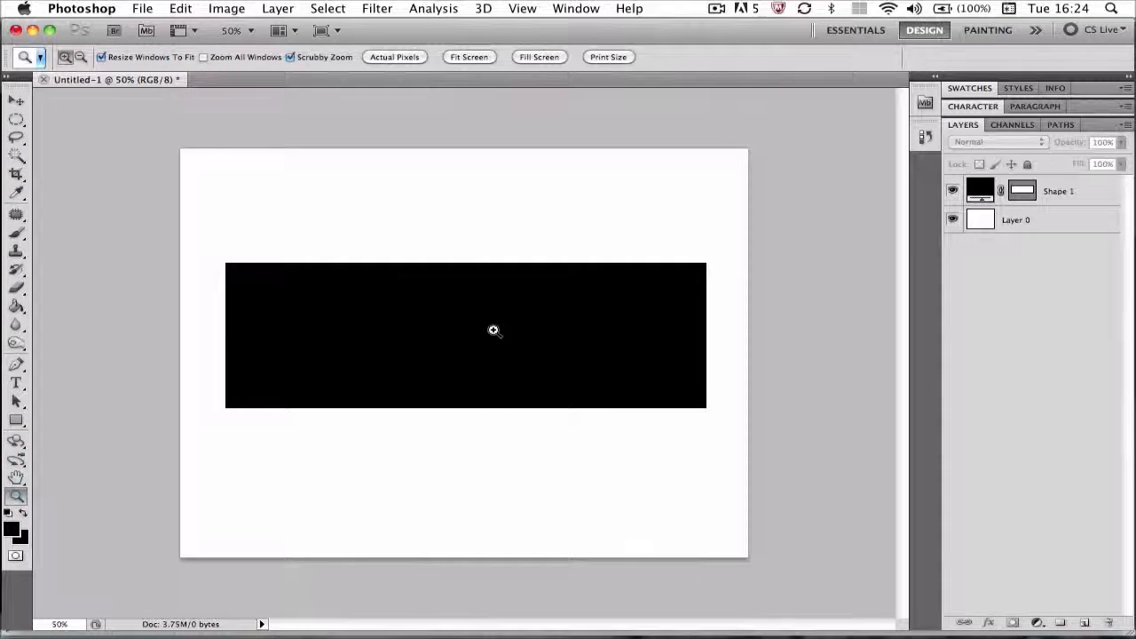
{"action": "left_click", "coordinate": [494, 329]}
{"action": "left_click", "coordinate": [536, 286]}
{"action": "left_click", "coordinate": [1095, 200]}
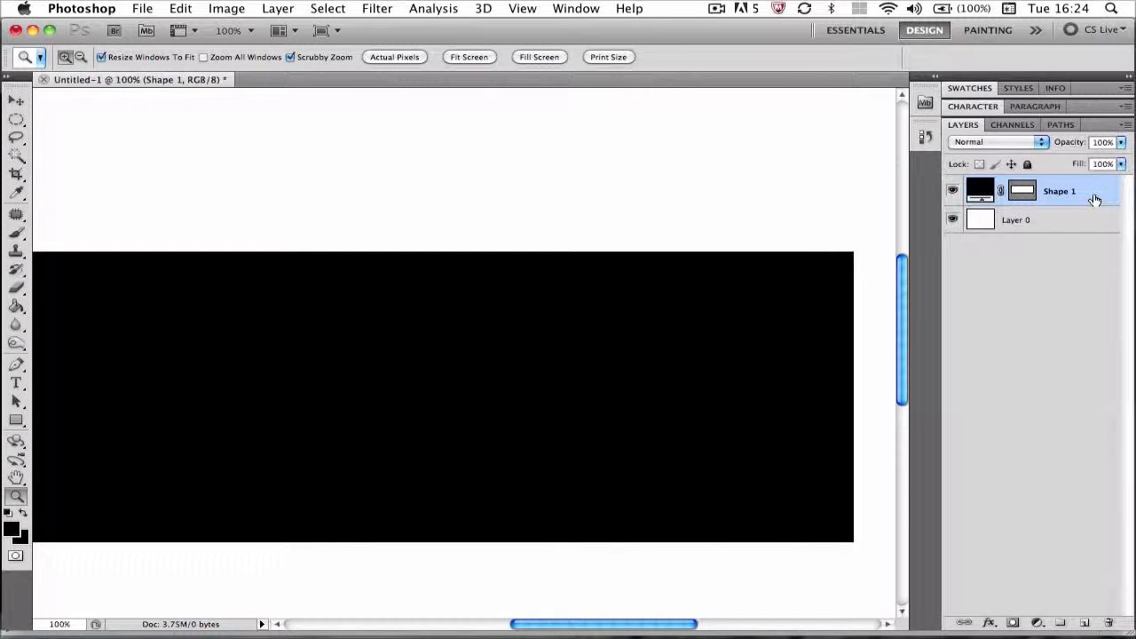
{"action": "double_click", "coordinate": [1094, 200]}
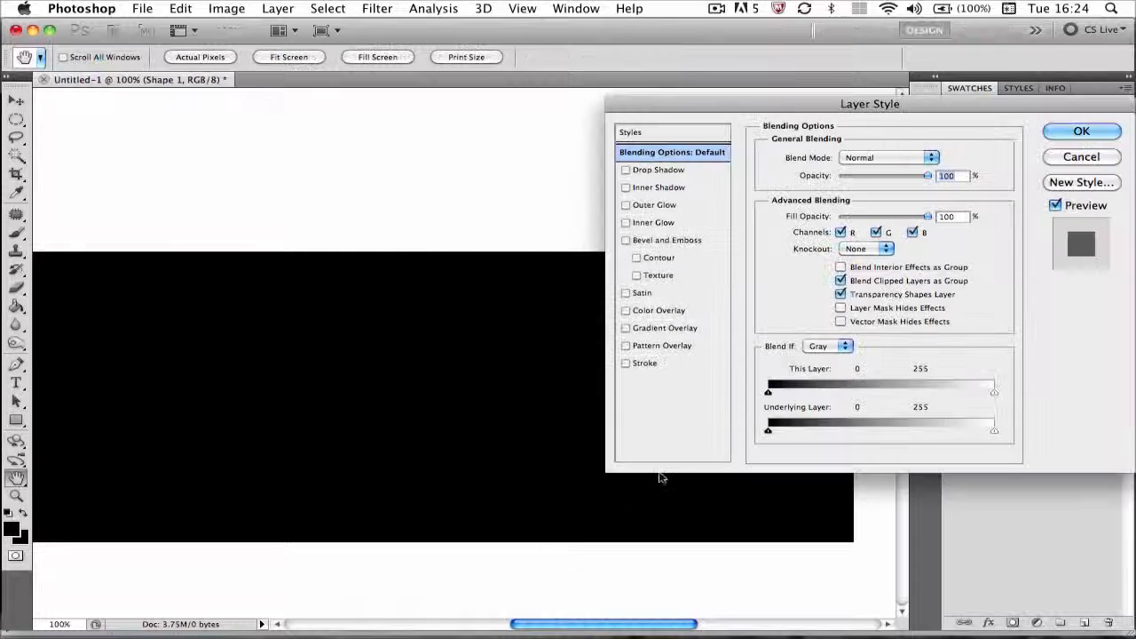
{"action": "left_click", "coordinate": [625, 362]}
{"action": "left_click", "coordinate": [709, 363]}
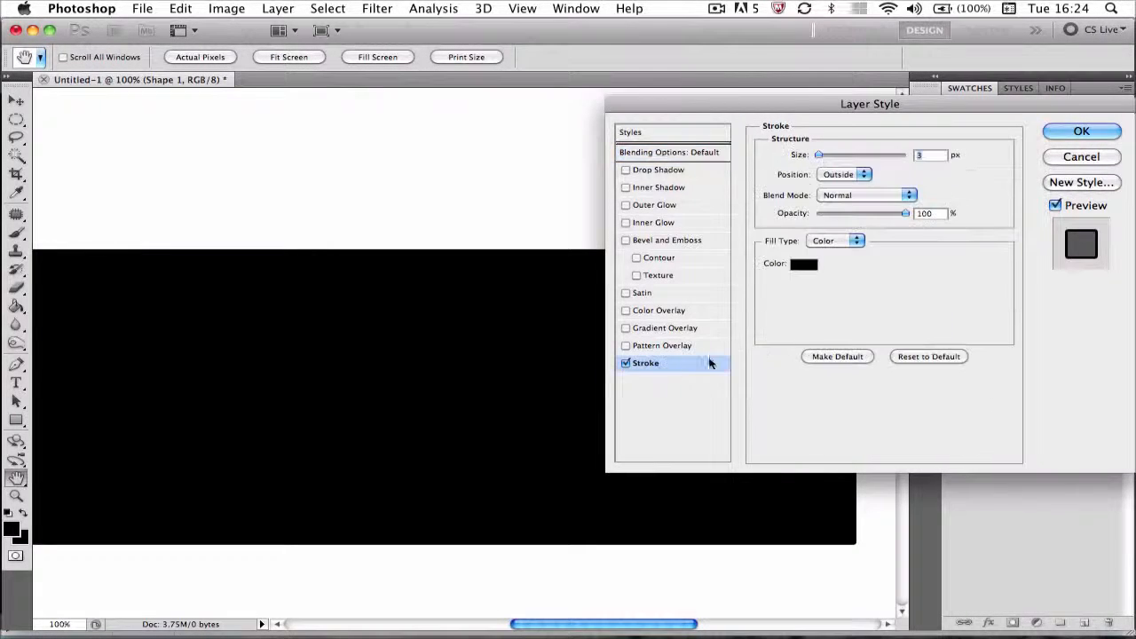
Set the rectangle's stroke color to dark green 336d14
{"action": "left_click", "coordinate": [804, 264]}
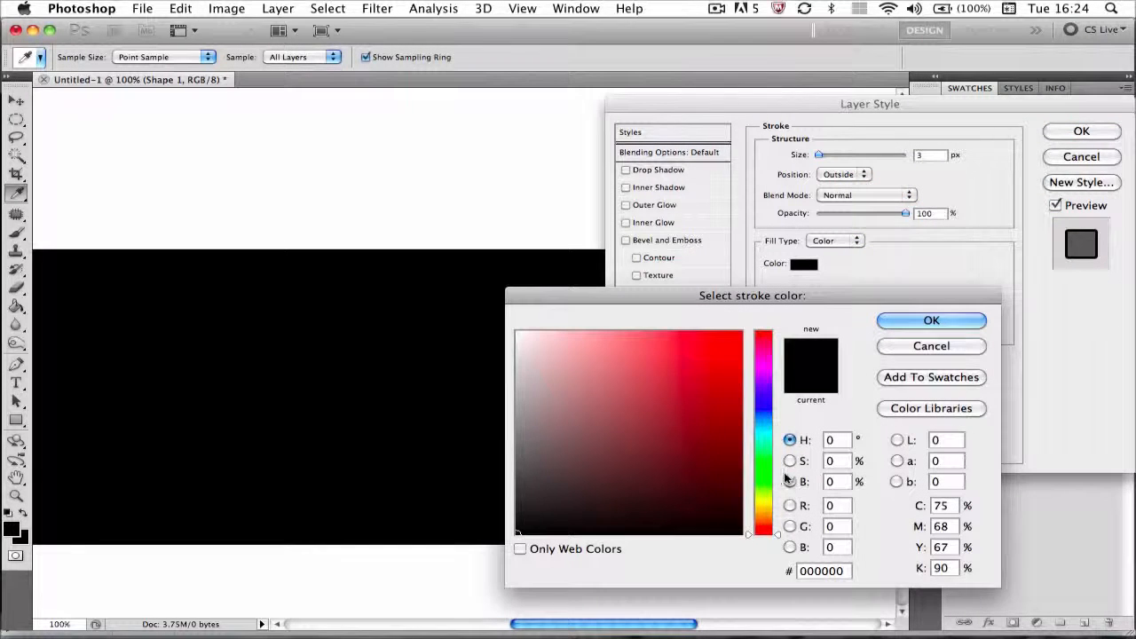
{"action": "mouse_move", "coordinate": [773, 486]}
{"action": "left_mouse_down"}
{"action": "mouse_move", "coordinate": [770, 512]}
{"action": "mouse_move", "coordinate": [765, 479]}
{"action": "left_mouse_up"}
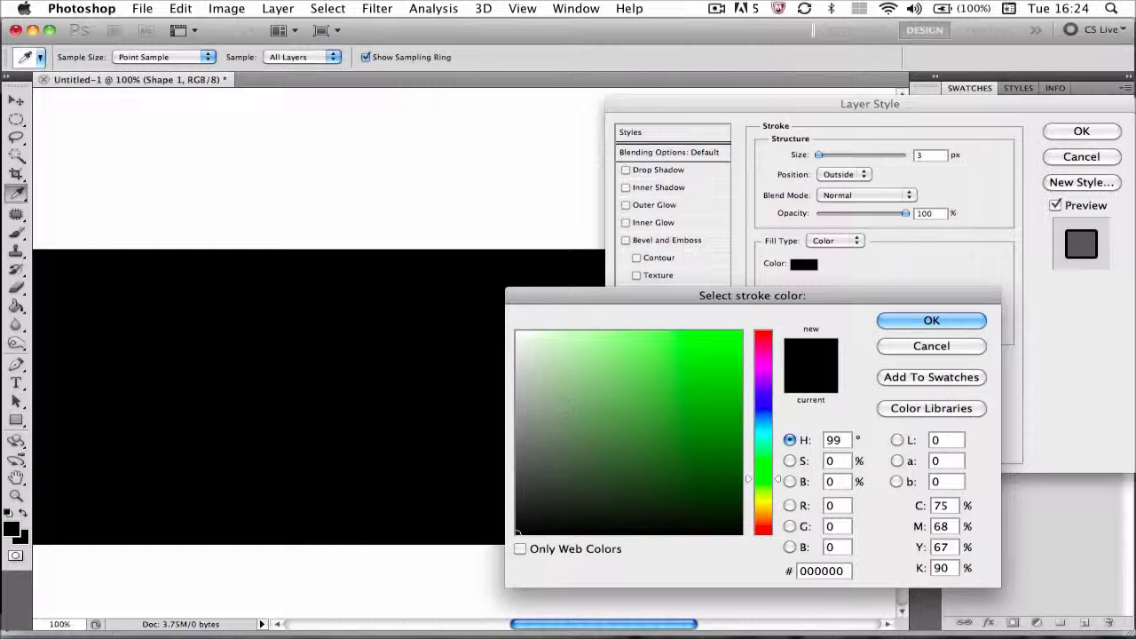
{"action": "left_click", "coordinate": [617, 457]}
{"action": "mouse_move", "coordinate": [616, 458]}
{"action": "left_mouse_down"}
{"action": "mouse_move", "coordinate": [636, 431]}
{"action": "mouse_move", "coordinate": [671, 451]}
{"action": "mouse_move", "coordinate": [700, 447]}
{"action": "left_mouse_up"}
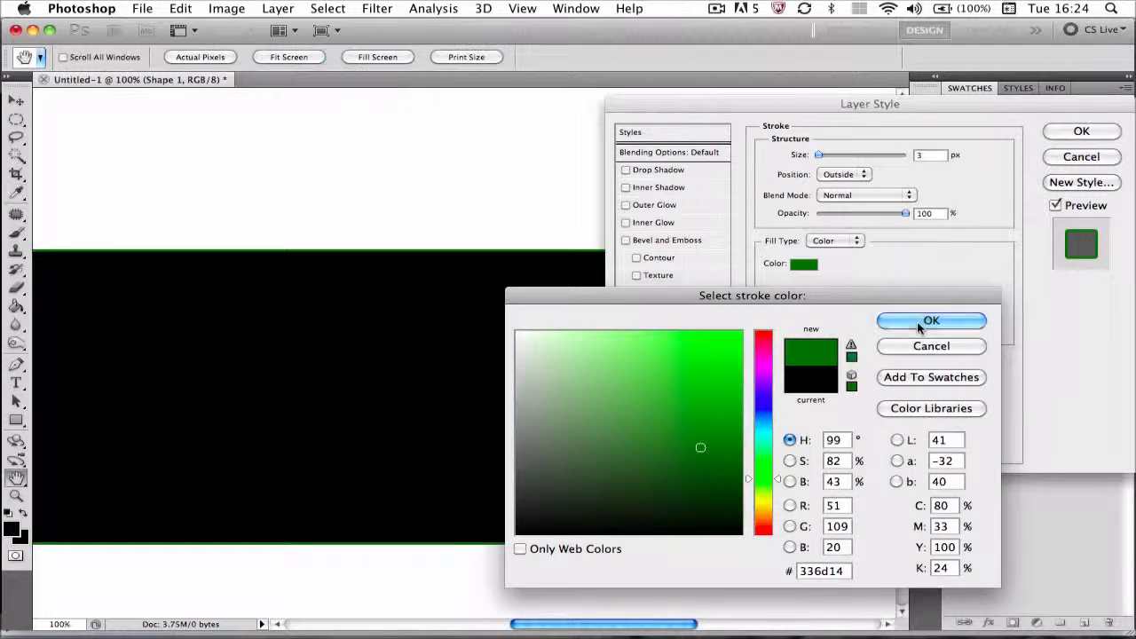
{"action": "left_click", "coordinate": [894, 320]}
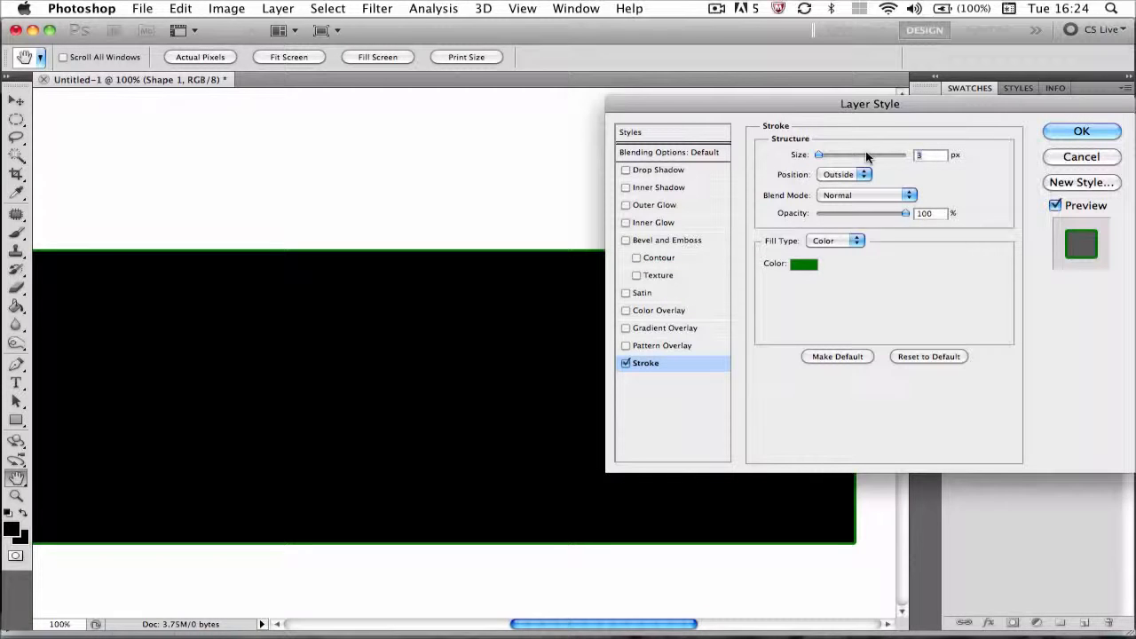
Set the stroke's size to 2 px and its position to Center, and apply the layer style
{"action": "type", "text": "1"}
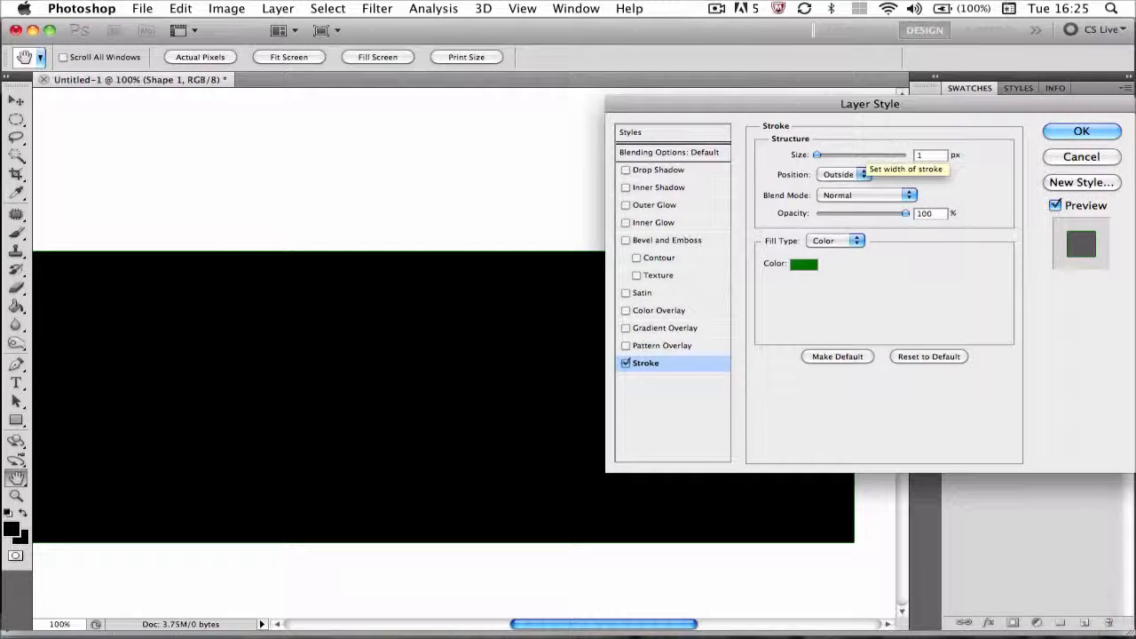
{"action": "key", "text": "BackSpace"}
{"action": "type", "text": "2"}
{"action": "left_click", "coordinate": [838, 173]}
{"action": "left_click", "coordinate": [839, 196]}
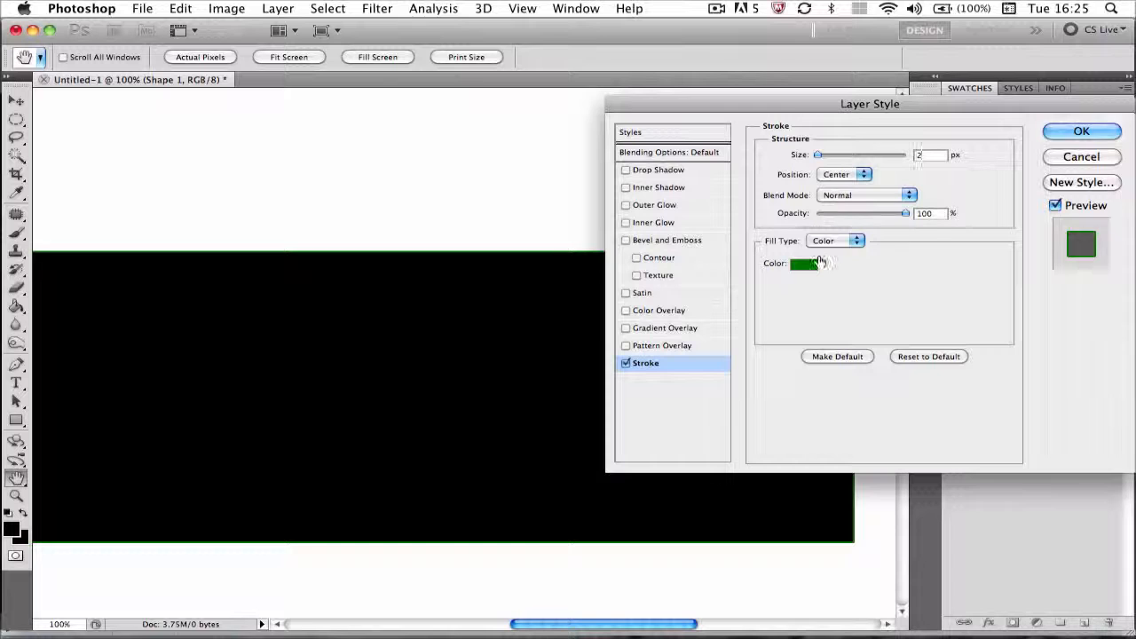
{"action": "left_click", "coordinate": [1064, 133]}
Collapse the effects list of the Shape 1 layer and add a new layer above it
{"action": "scroll", "coordinate": [866, 352], "scroll_direction": "down", "scroll_amount": 2}
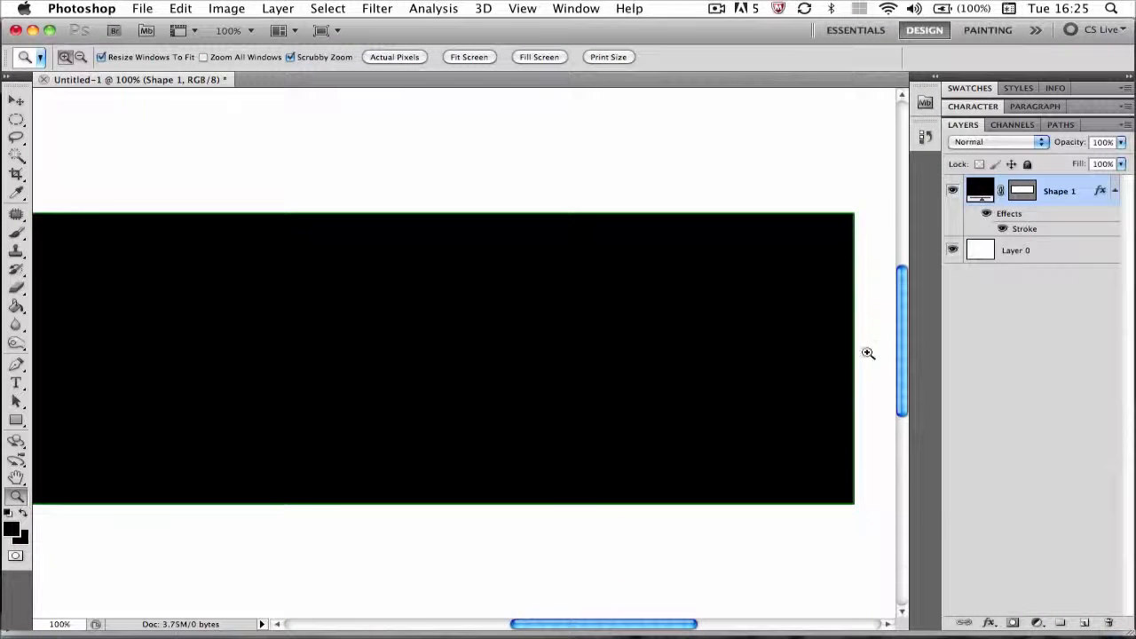
{"action": "left_click_drag", "start_coordinate": [600, 626], "coordinate": [562, 628]}
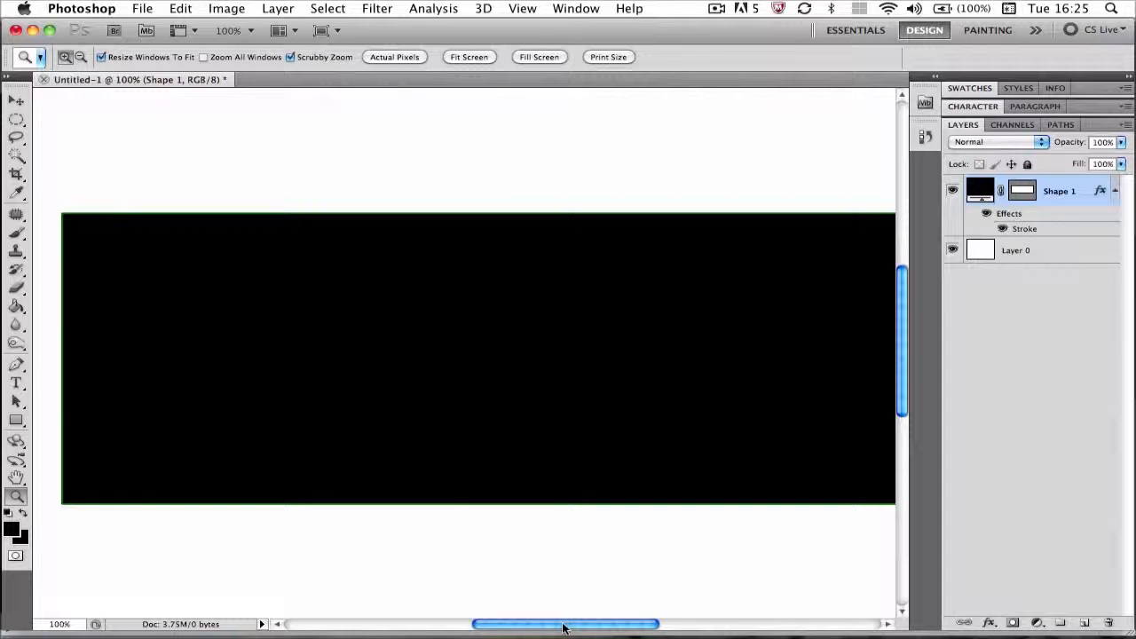
{"action": "left_click", "coordinate": [1113, 190]}
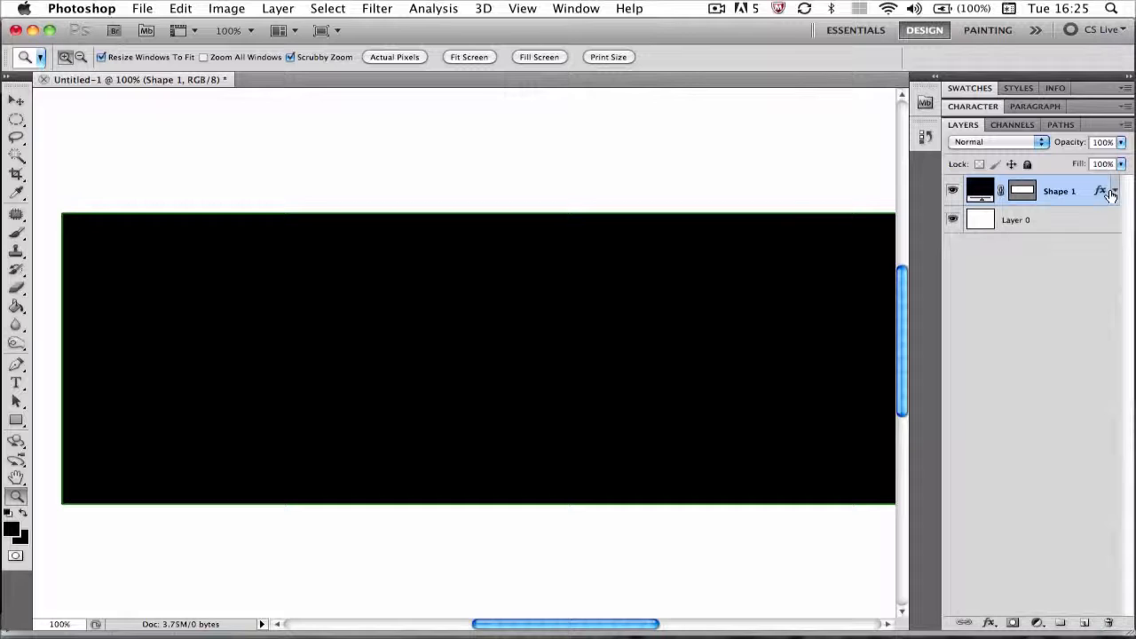
{"action": "left_click", "coordinate": [1083, 627]}
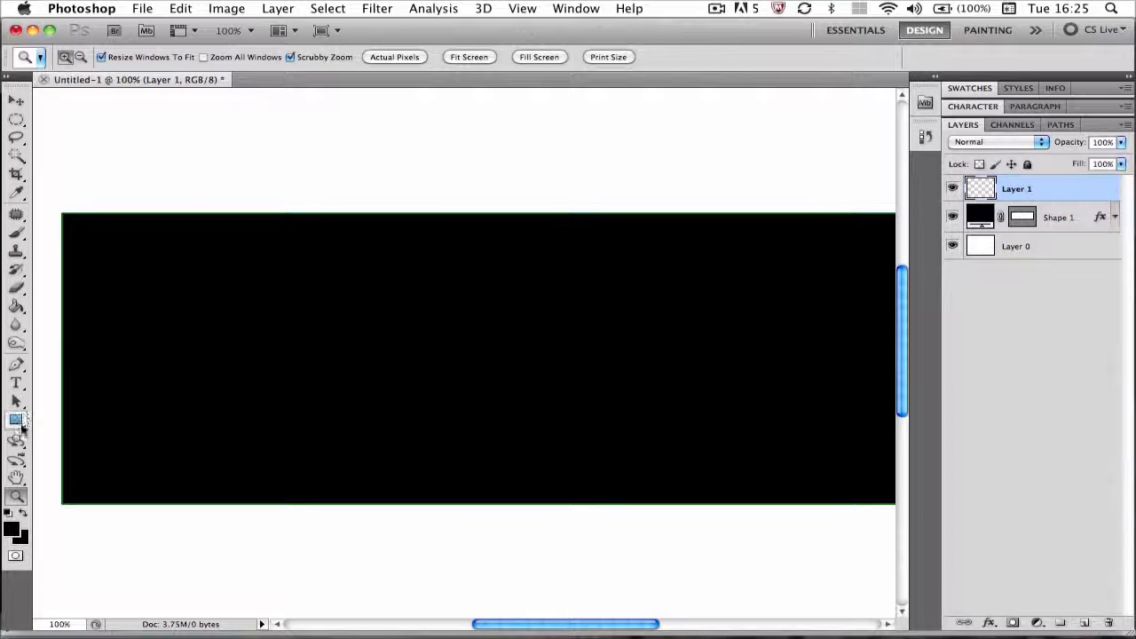
Draw a 1 px black line with the Line tool from the rectangle's top-left corner across to its right edge
{"action": "left_click", "coordinate": [17, 421]}
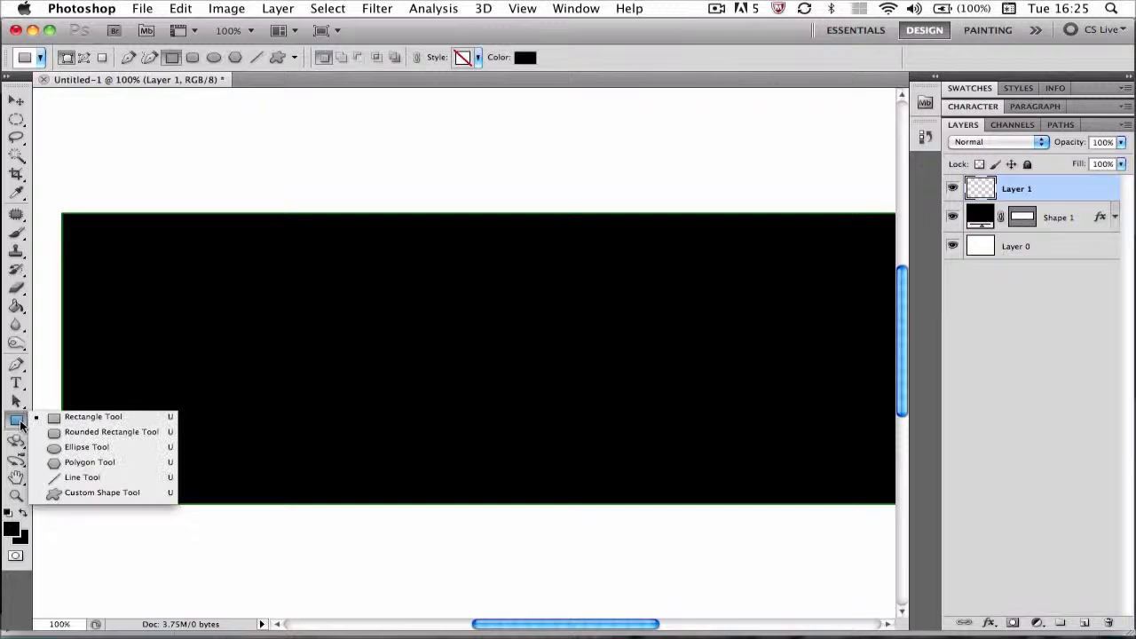
{"action": "left_click", "coordinate": [98, 477]}
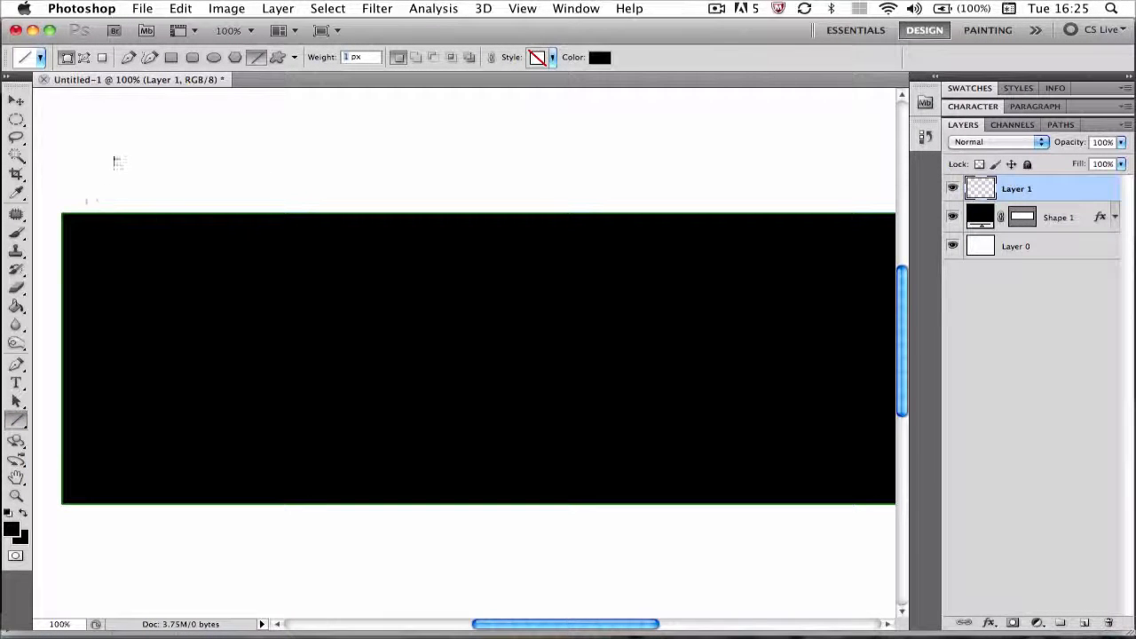
{"action": "left_click_drag", "start_coordinate": [62, 214], "coordinate": [36, 256]}
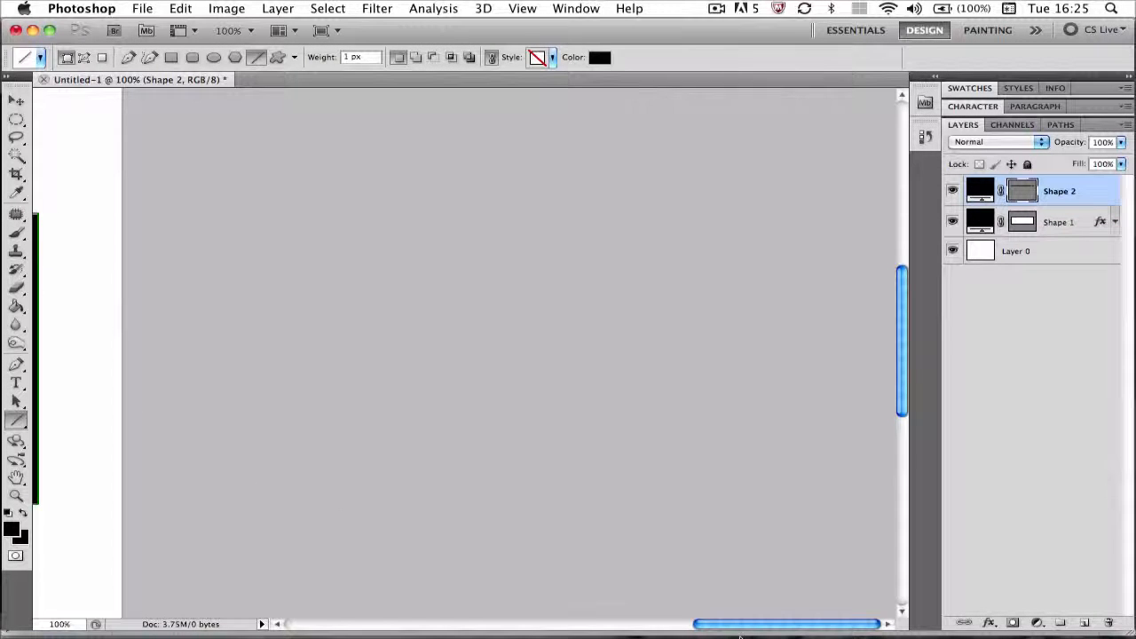
Give the line on the Shape 2 layer a Color Overlay in bright green 18ff00 and apply the layer style
{"action": "left_click_drag", "start_coordinate": [748, 630], "coordinate": [515, 621]}
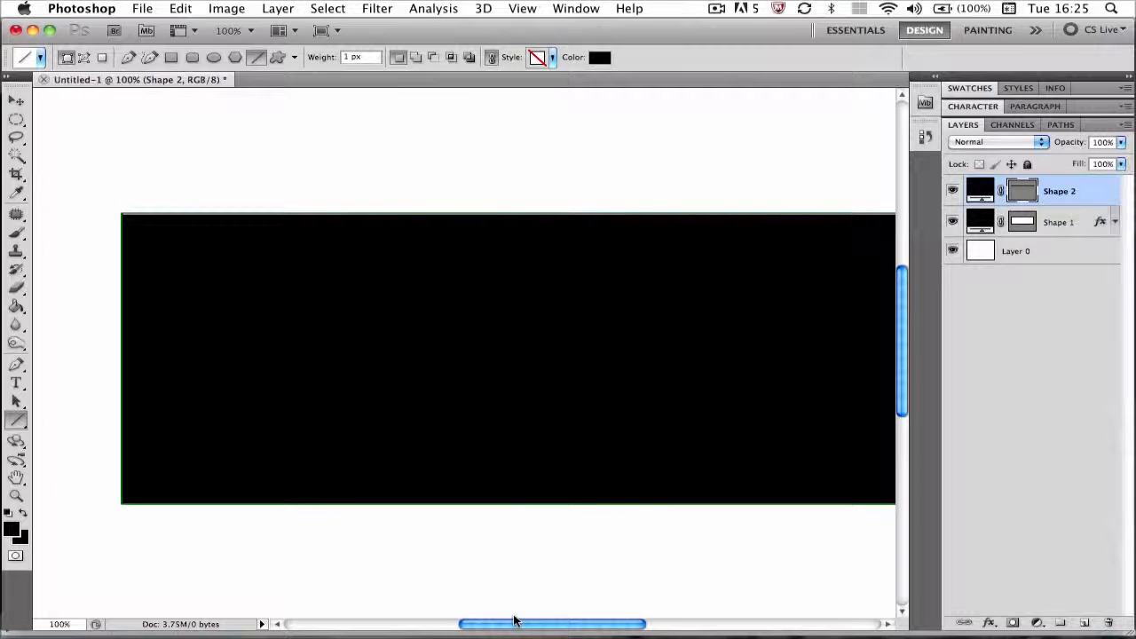
{"action": "left_click_drag", "start_coordinate": [513, 620], "coordinate": [511, 621]}
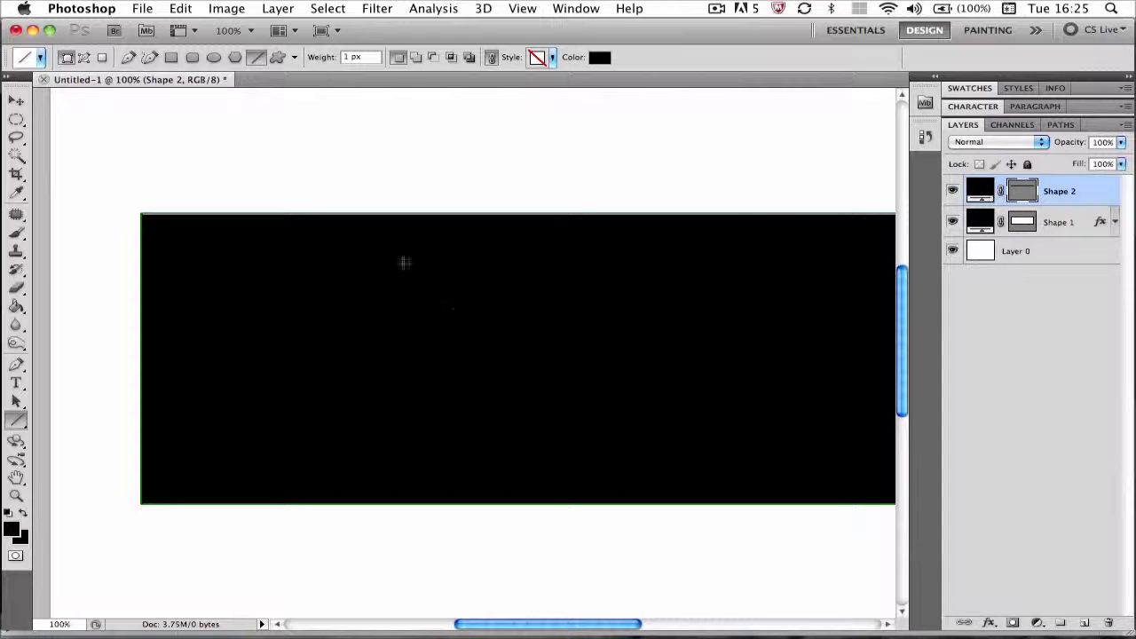
{"action": "left_click", "coordinate": [1074, 223]}
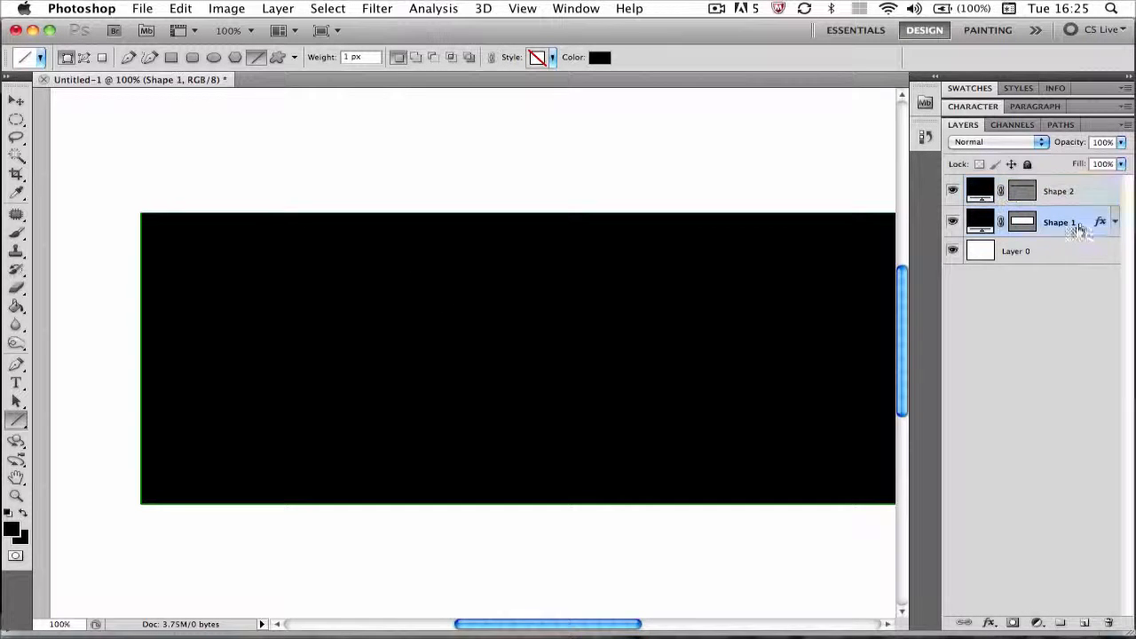
{"action": "left_click", "coordinate": [1088, 203]}
{"action": "double_click", "coordinate": [1091, 204]}
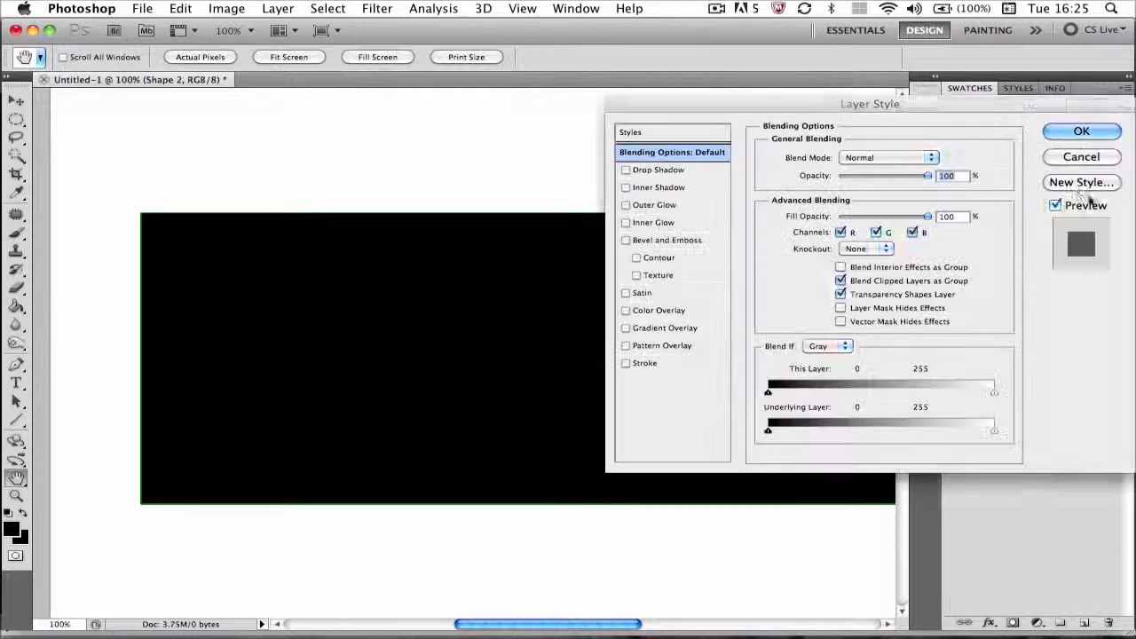
{"action": "left_click", "coordinate": [659, 311]}
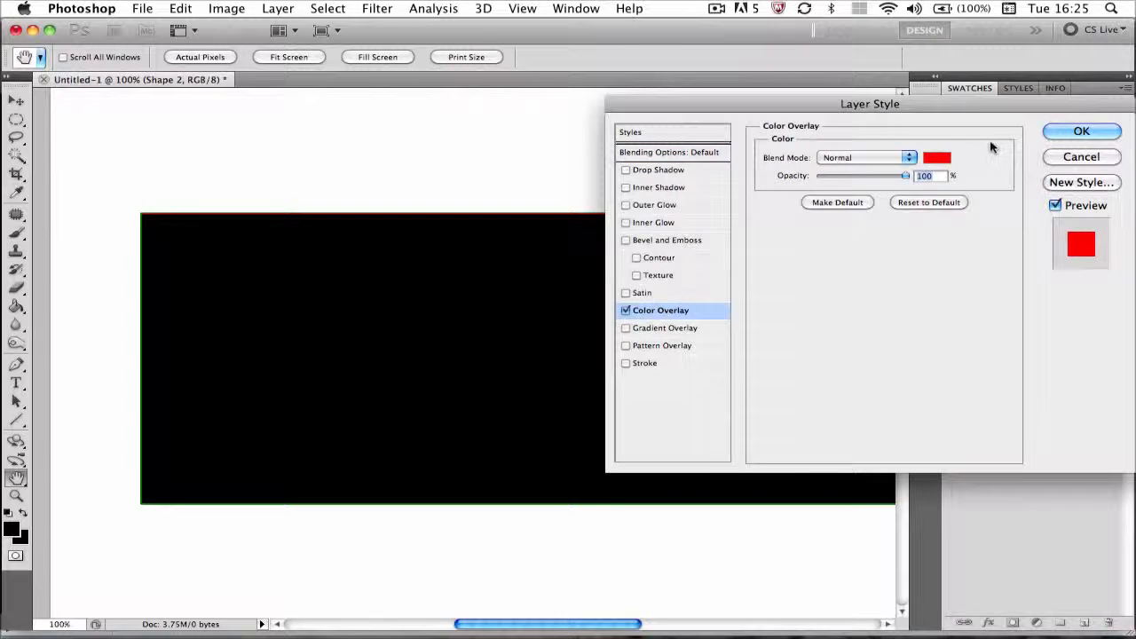
{"action": "left_click", "coordinate": [937, 157]}
{"action": "left_click", "coordinate": [763, 469]}
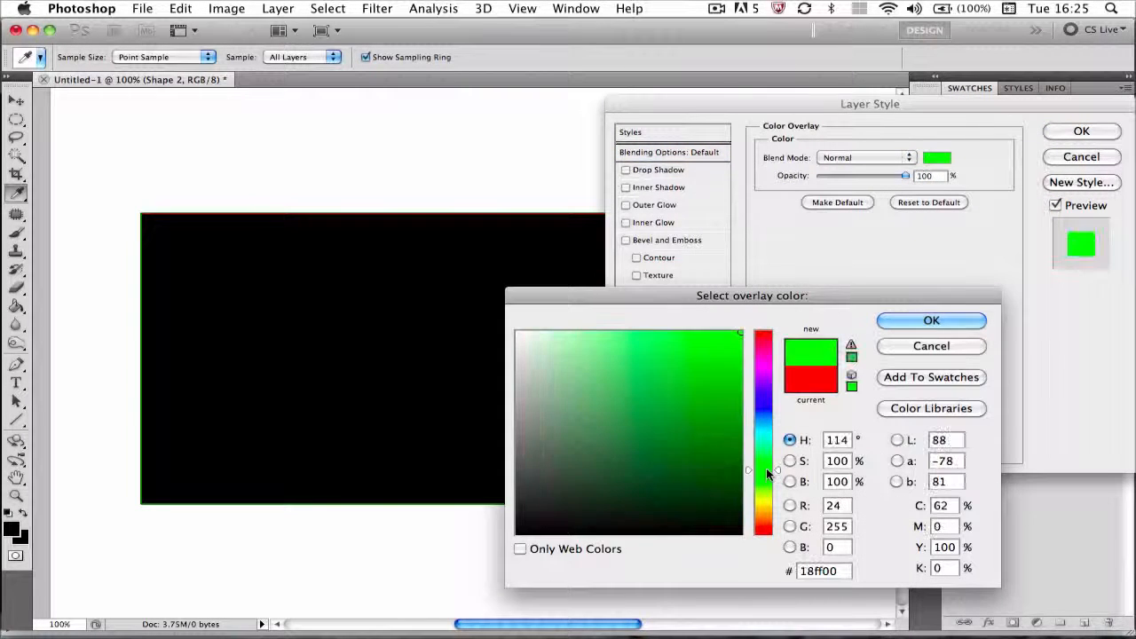
{"action": "left_click", "coordinate": [890, 319]}
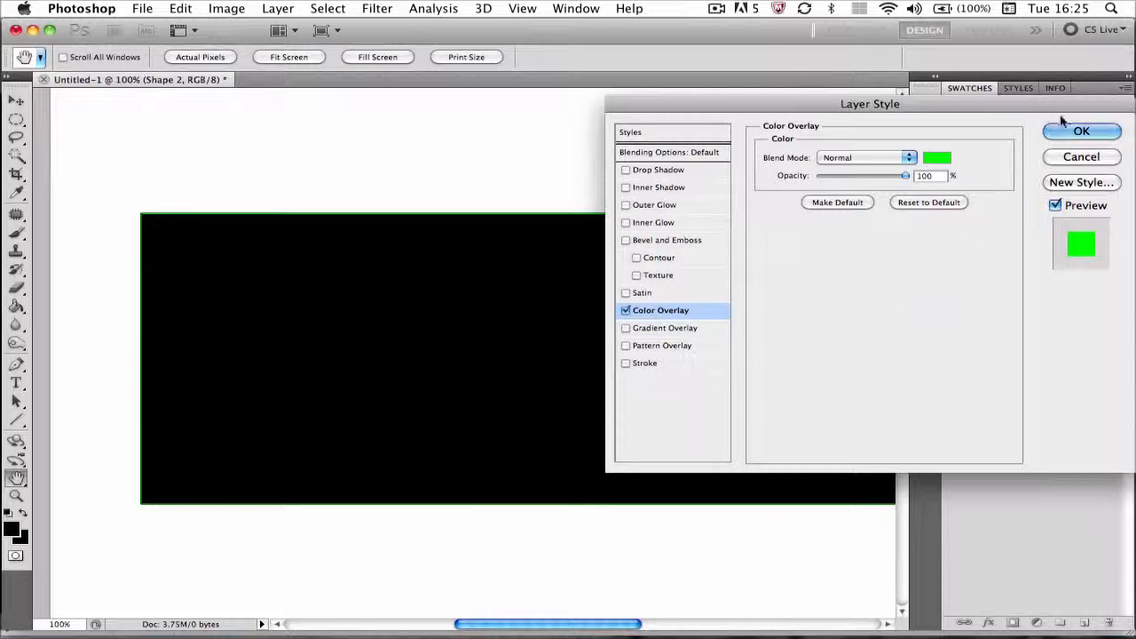
{"action": "left_click", "coordinate": [626, 205]}
{"action": "left_click", "coordinate": [626, 205]}
{"action": "left_click", "coordinate": [1072, 133]}
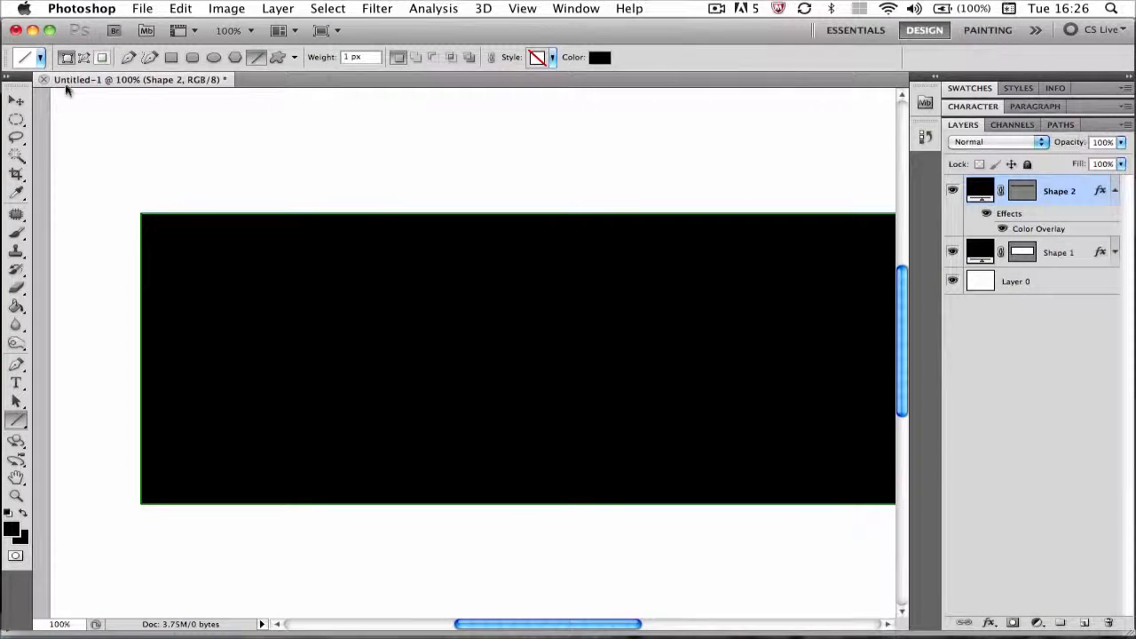
Collapse the effects list of the Shape 2 layer and rasterize the layer
{"action": "left_click", "coordinate": [27, 103]}
{"action": "left_click", "coordinate": [255, 190]}
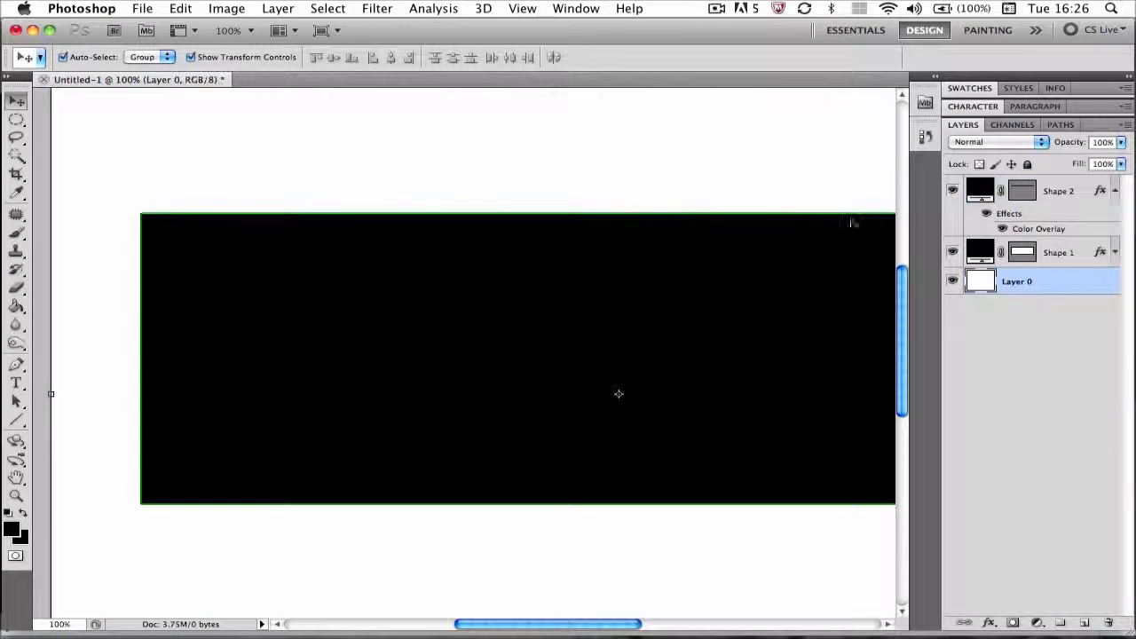
{"action": "left_click", "coordinate": [1092, 195]}
{"action": "left_click", "coordinate": [1113, 192]}
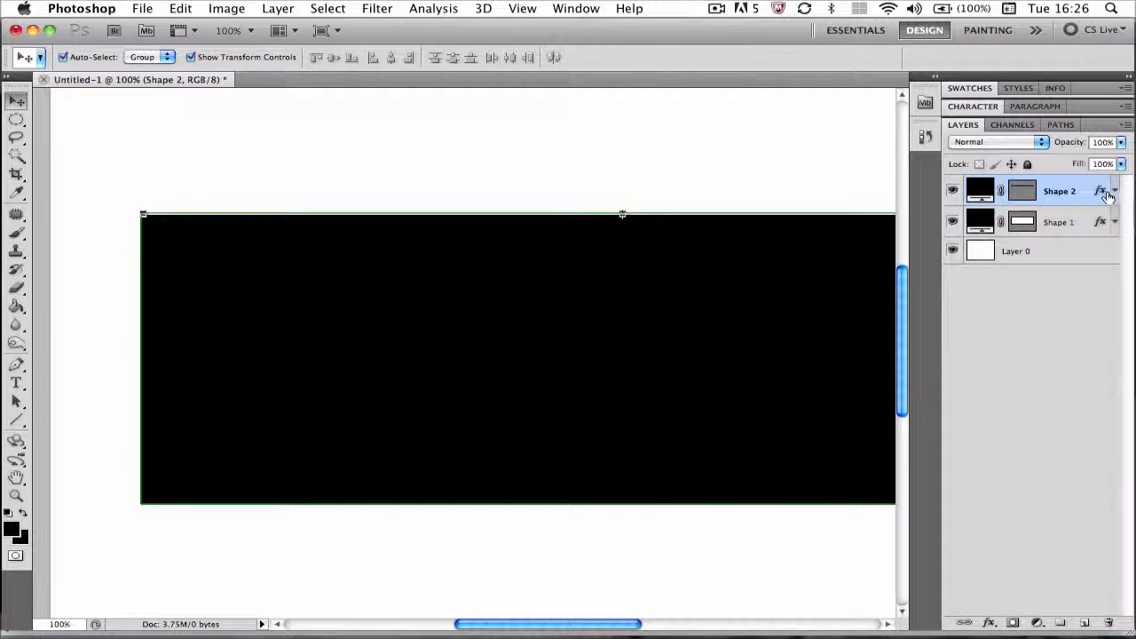
{"action": "left_click", "coordinate": [799, 158]}
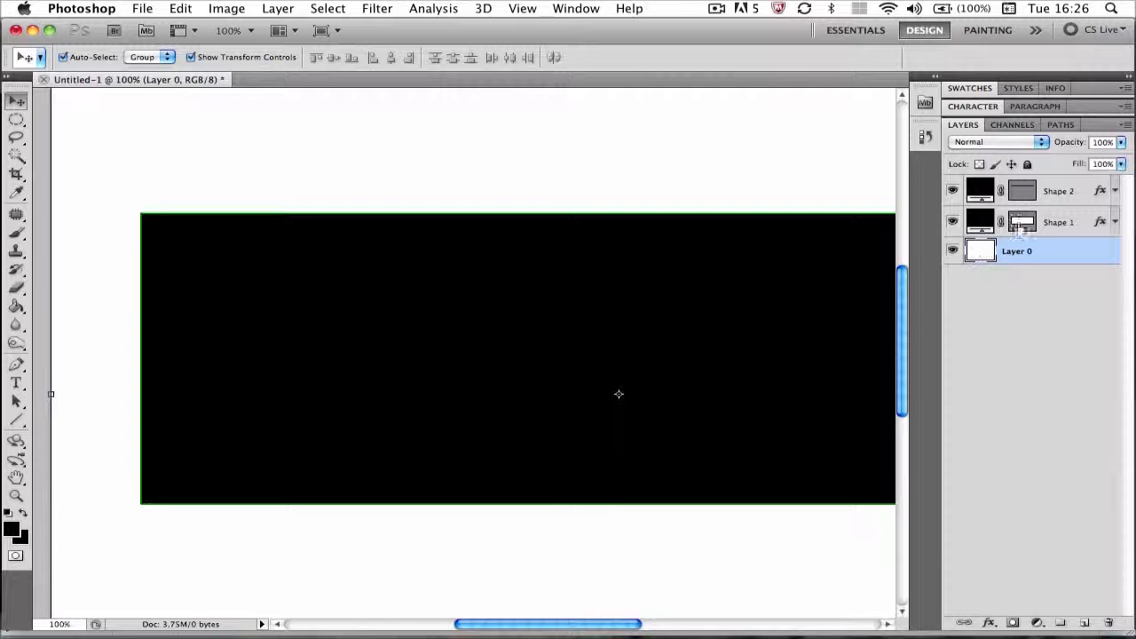
{"action": "right_click", "coordinate": [1062, 190]}
{"action": "left_click", "coordinate": [944, 311]}
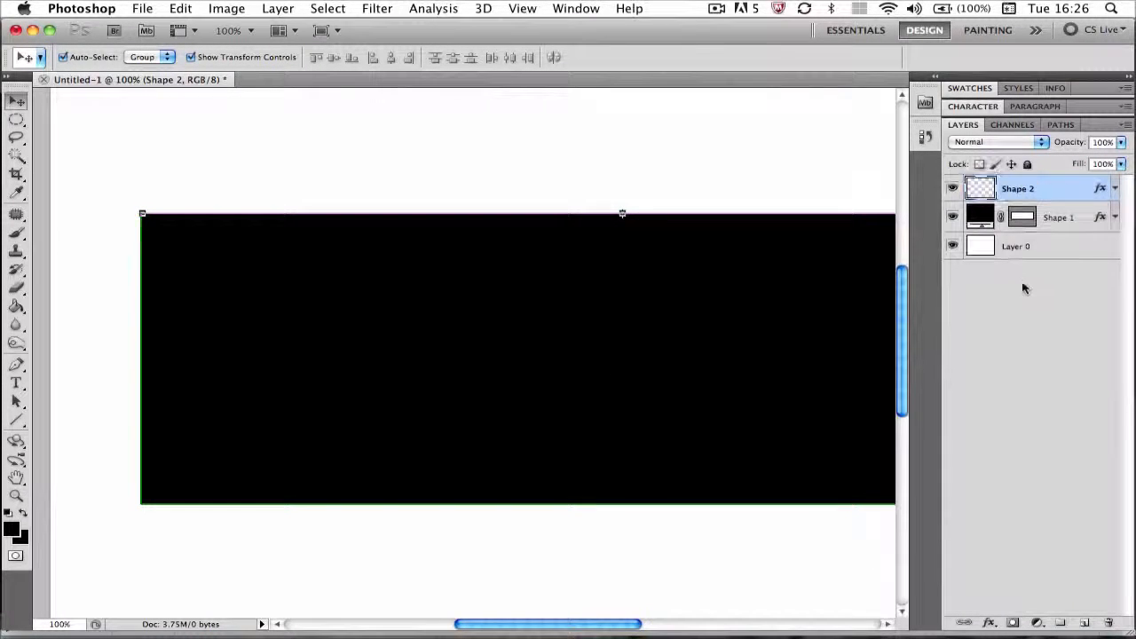
{"action": "left_click", "coordinate": [1038, 312]}
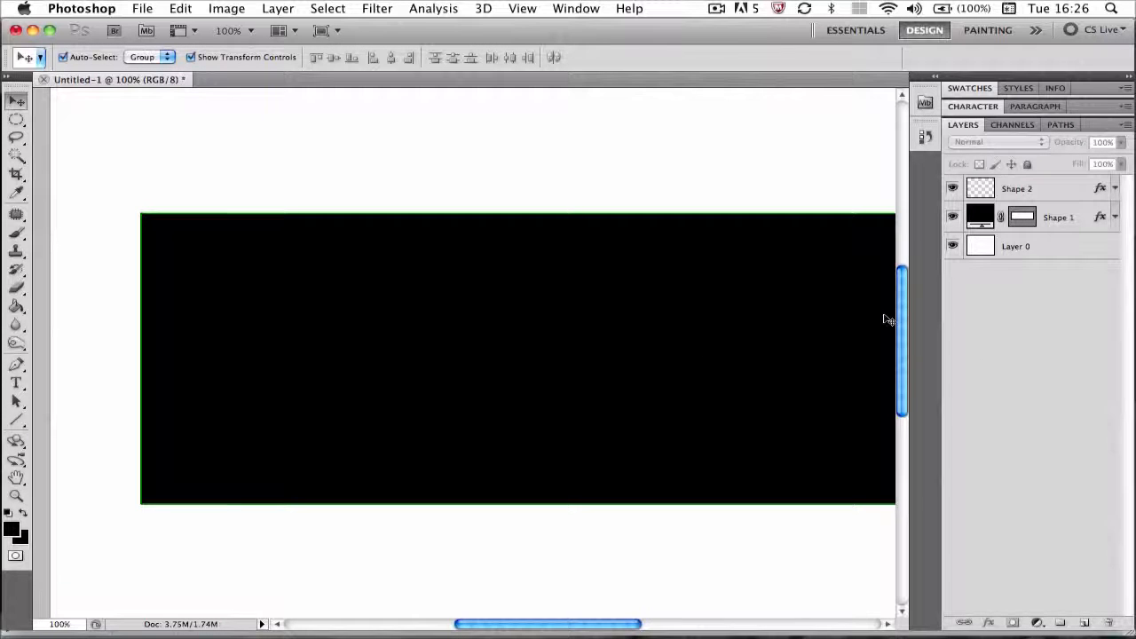
Add an Outer Glow to the Shape 2 layer in bright green with the blend mode set to Normal
{"action": "left_click", "coordinate": [1052, 191]}
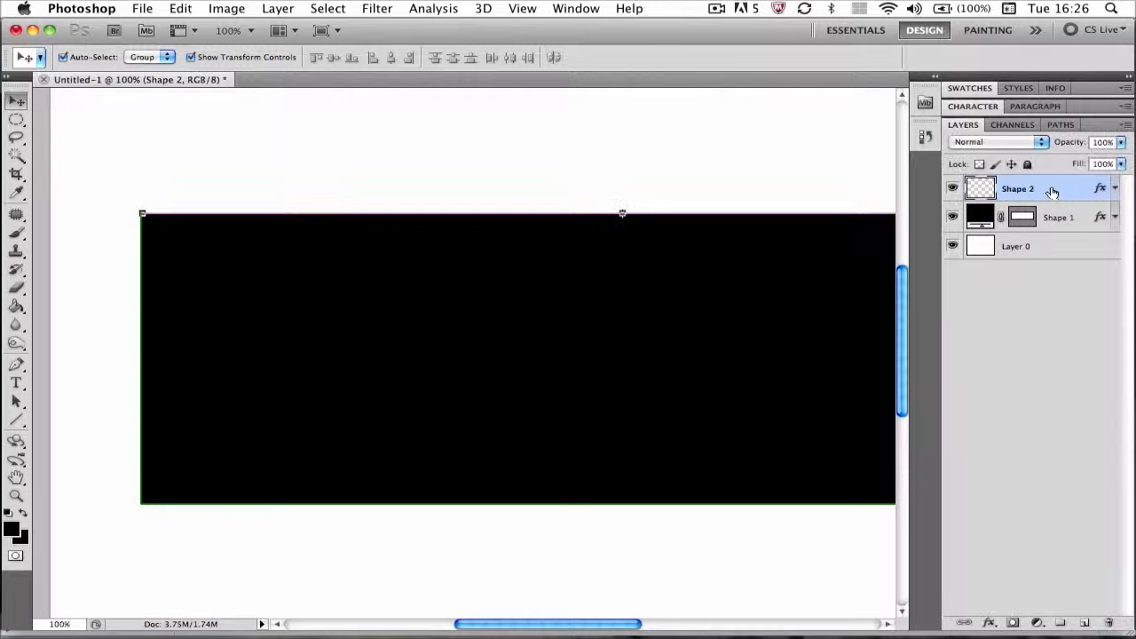
{"action": "double_click", "coordinate": [1053, 192]}
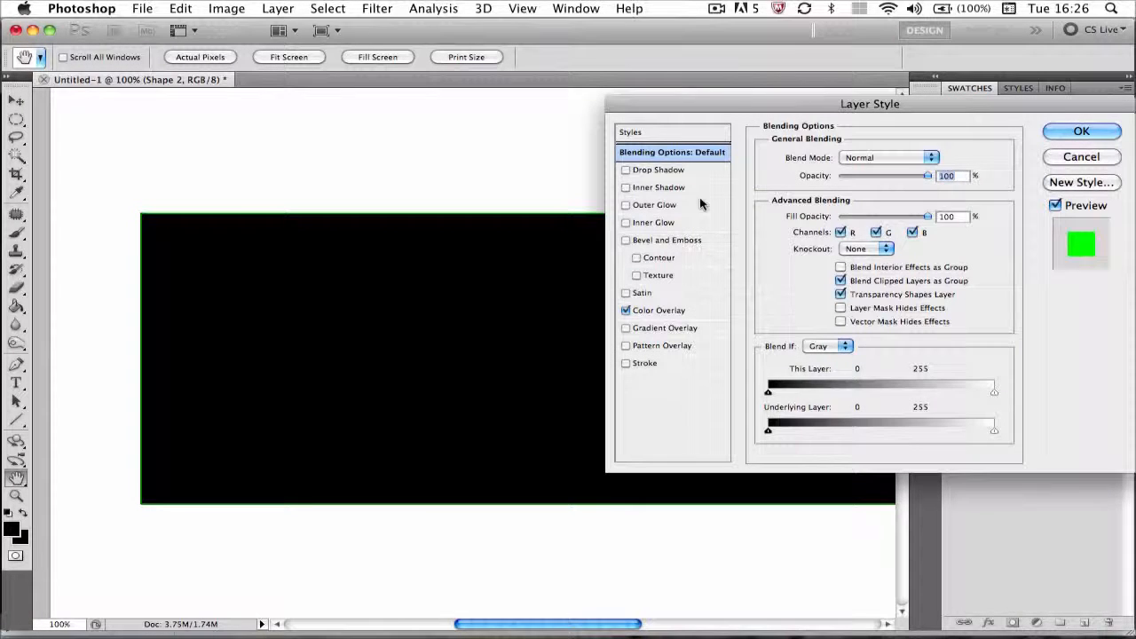
{"action": "left_click", "coordinate": [655, 205]}
{"action": "left_click", "coordinate": [799, 213]}
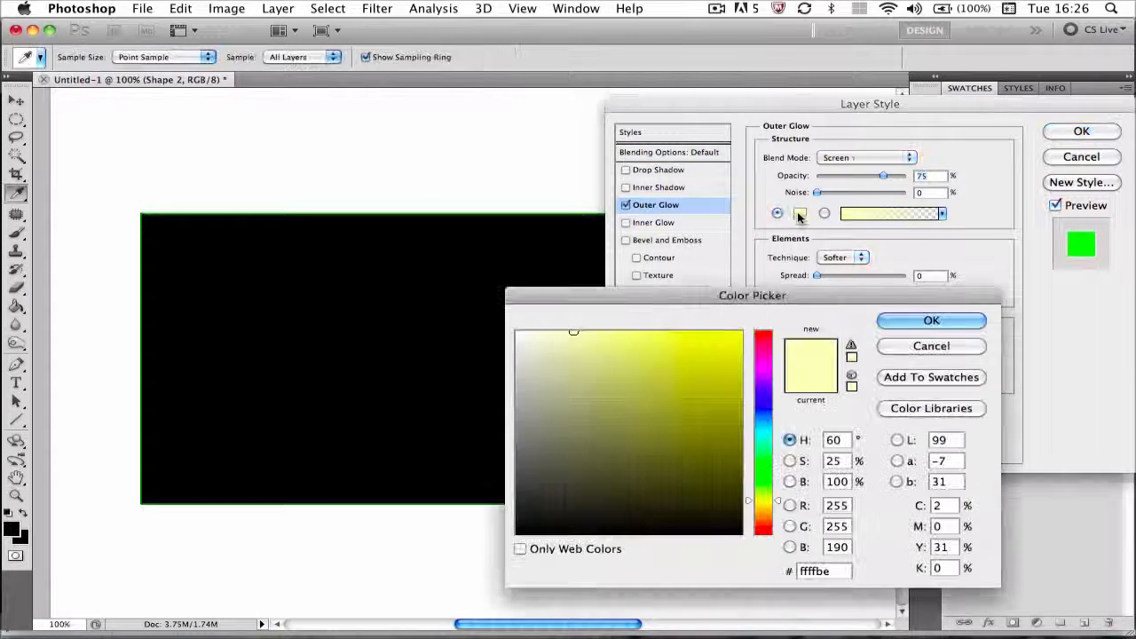
{"action": "left_click", "coordinate": [765, 472]}
{"action": "left_click_drag", "start_coordinate": [766, 471], "coordinate": [765, 473]}
{"action": "left_click_drag", "start_coordinate": [674, 419], "coordinate": [759, 321]}
{"action": "left_click", "coordinate": [923, 323]}
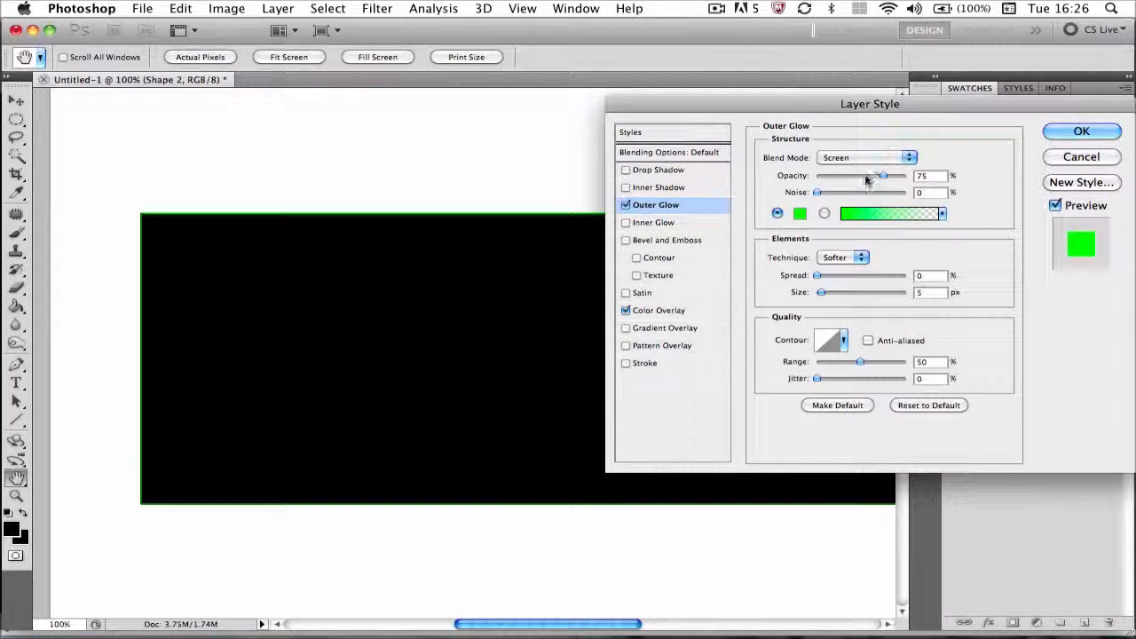
{"action": "left_click", "coordinate": [864, 158]}
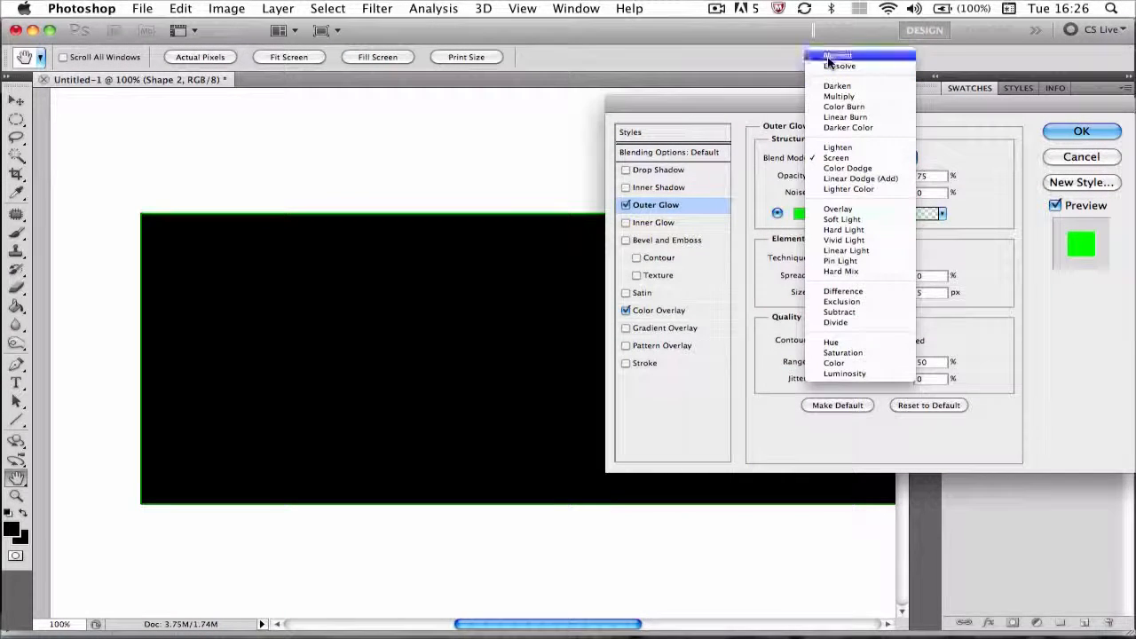
{"action": "left_click", "coordinate": [834, 56]}
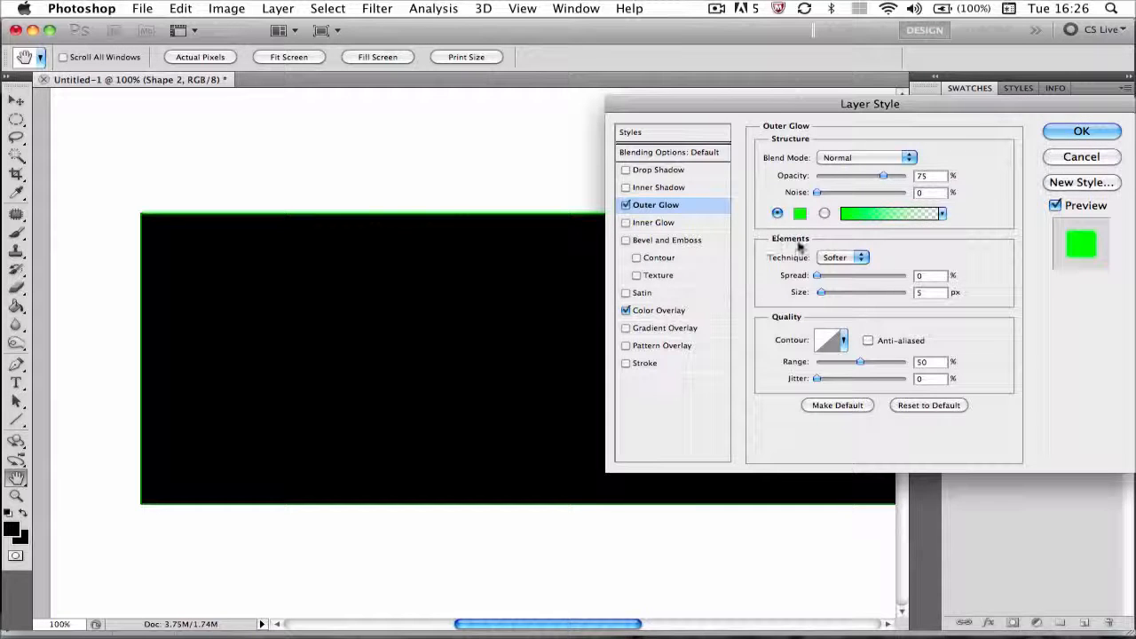
Set the outer glow's spread to 7% and its size to 15 px, and apply the layer style
{"action": "mouse_move", "coordinate": [808, 290]}
{"action": "left_mouse_down"}
{"action": "mouse_move", "coordinate": [821, 291]}
{"action": "mouse_move", "coordinate": [824, 277]}
{"action": "left_mouse_up"}
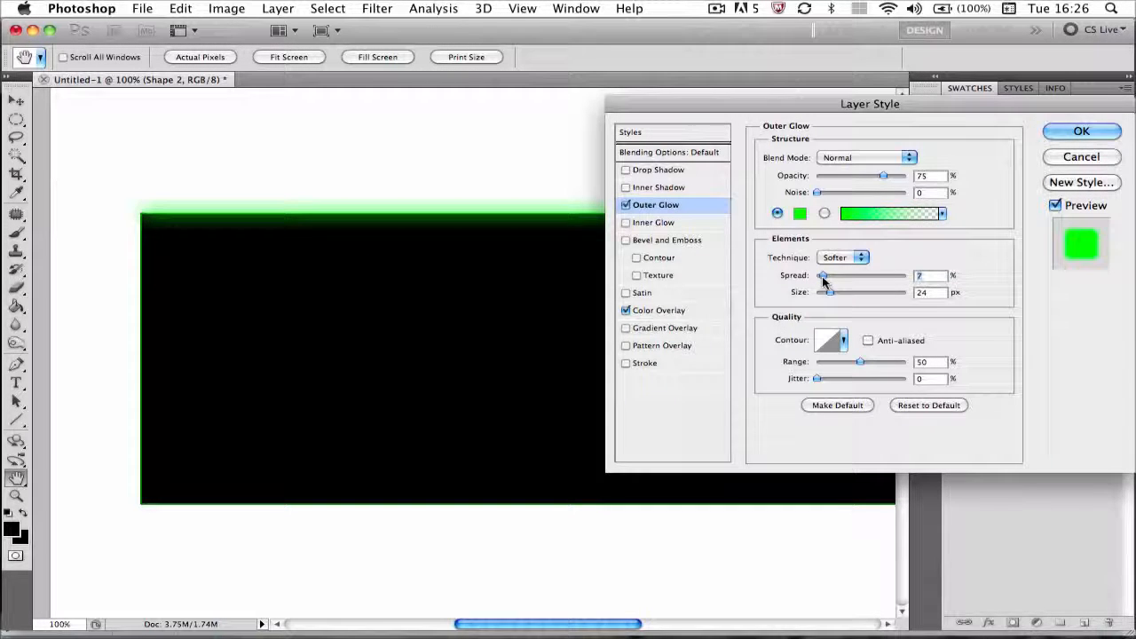
{"action": "left_click", "coordinate": [926, 292]}
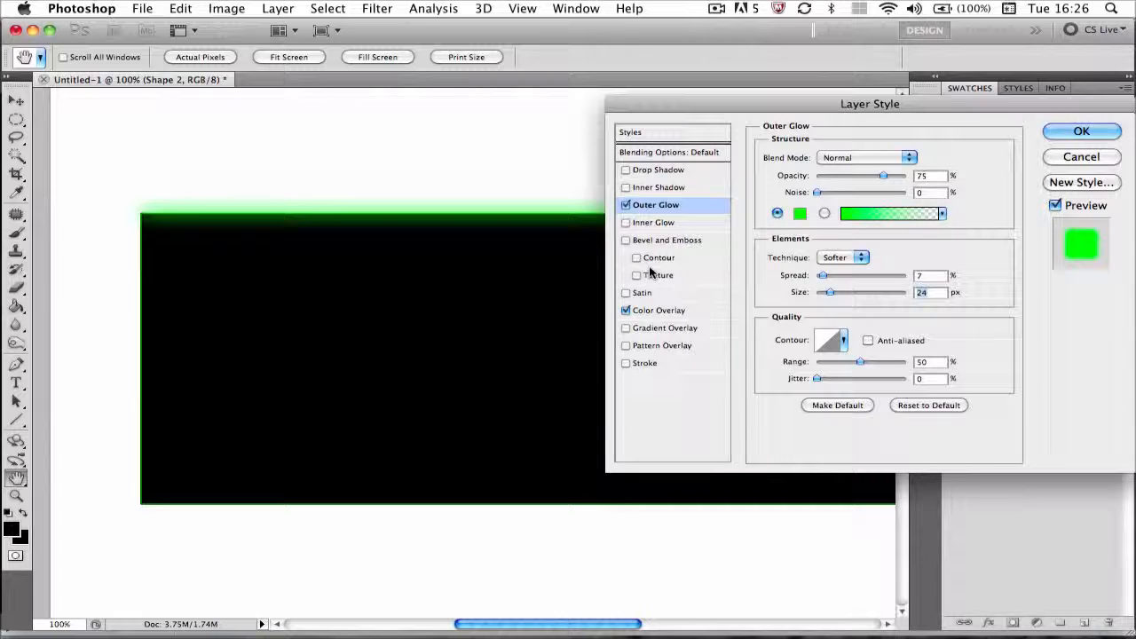
{"action": "type", "text": "20"}
{"action": "key", "text": "BackSpace"}
{"action": "key", "text": "BackSpace"}
{"action": "type", "text": "15"}
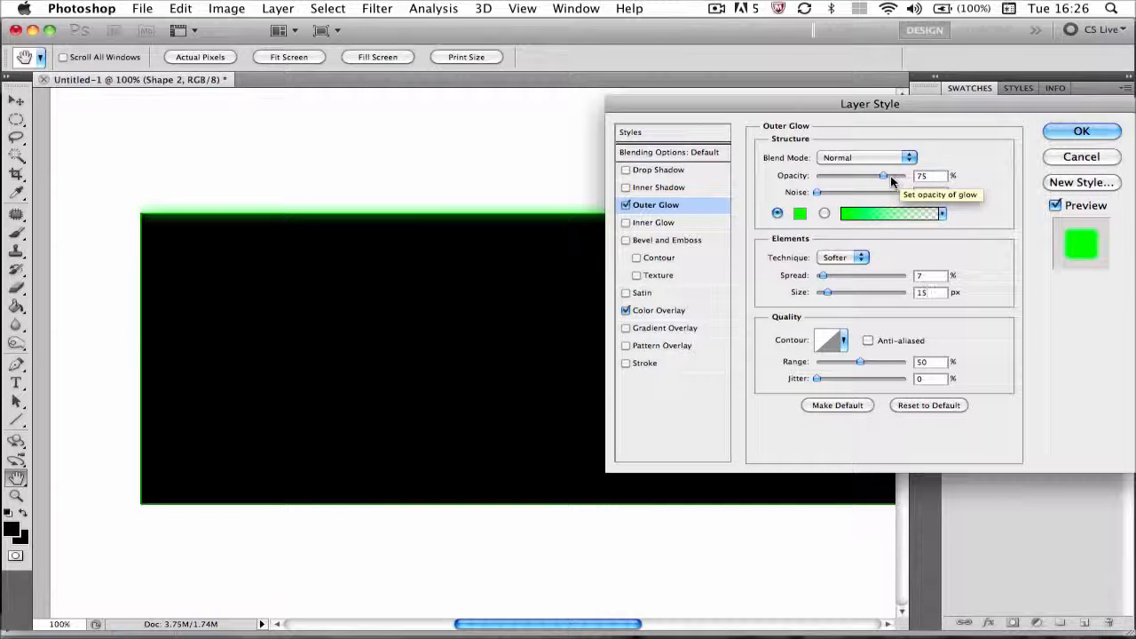
{"action": "left_click", "coordinate": [1081, 133]}
{"action": "left_click", "coordinate": [778, 179]}
{"action": "mouse_move", "coordinate": [602, 626]}
{"action": "left_mouse_down"}
{"action": "mouse_move", "coordinate": [654, 609]}
{"action": "mouse_move", "coordinate": [621, 625]}
{"action": "left_mouse_up"}
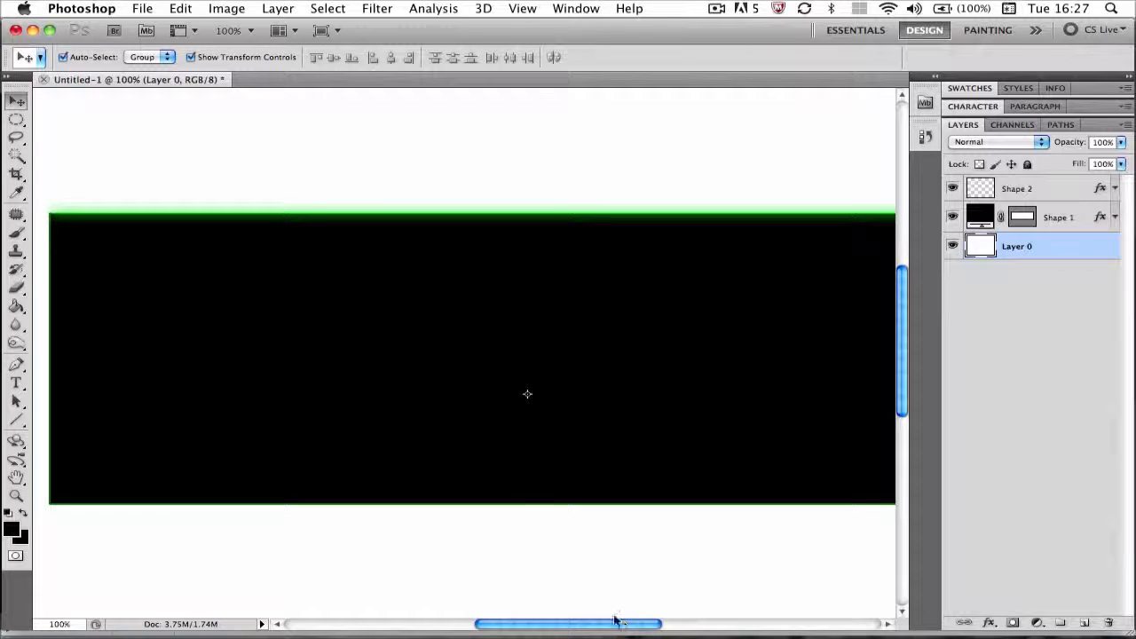
Fade out both ends of the glowing line on the Shape 2 layer with a soft 411 px Eraser at 0% hardness
{"action": "left_click", "coordinate": [1013, 187]}
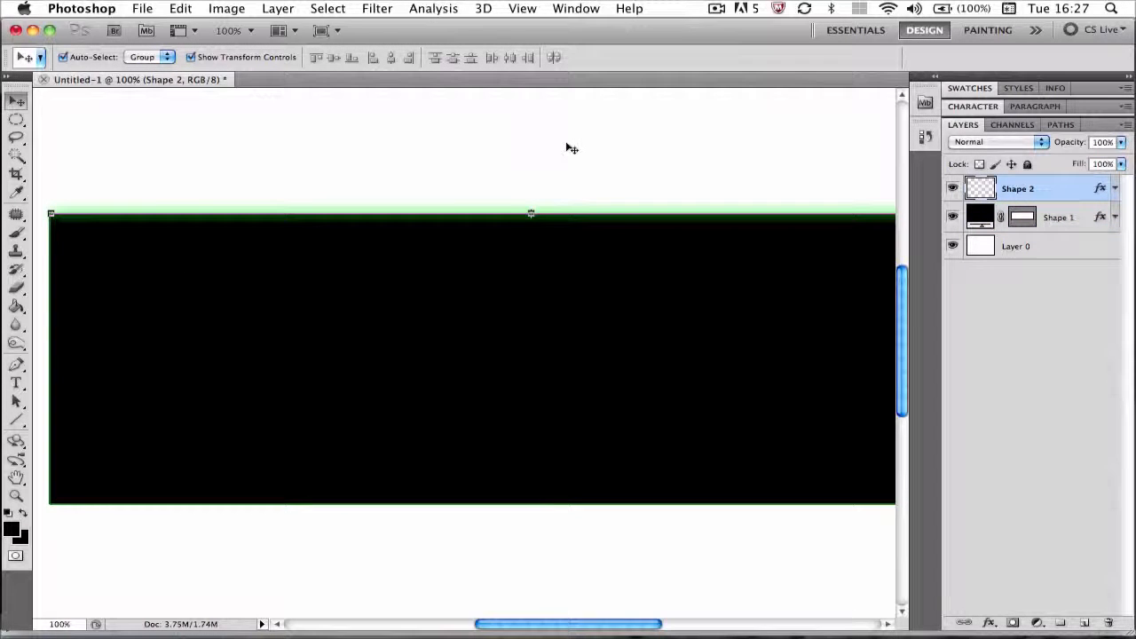
{"action": "key", "text": "ctrl+t"}
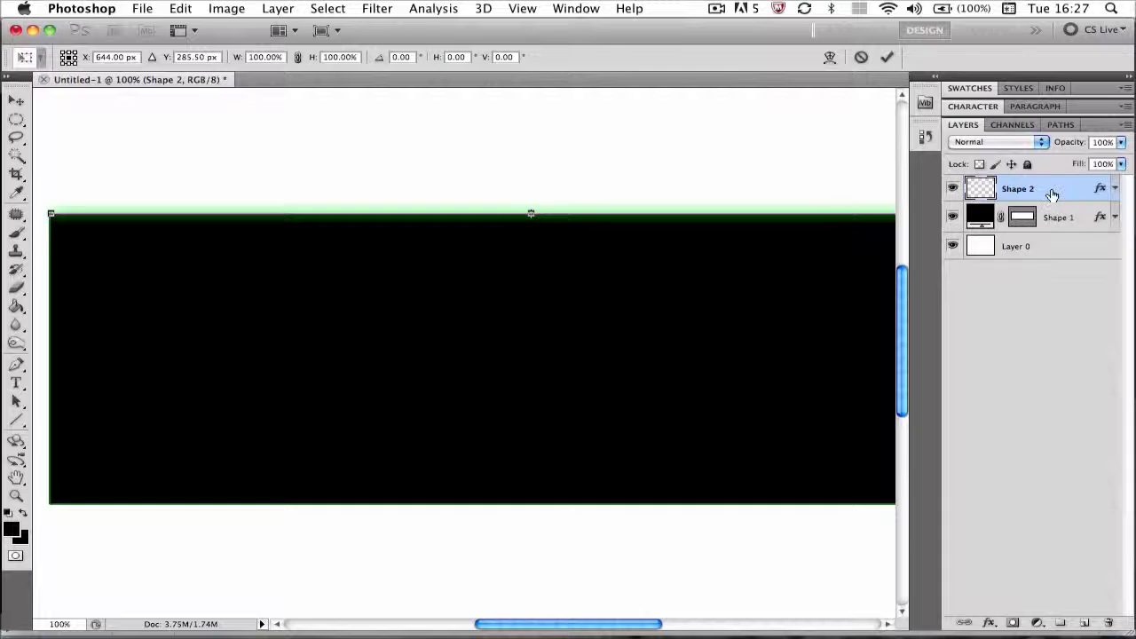
{"action": "left_click", "coordinate": [16, 286]}
{"action": "left_click", "coordinate": [64, 287]}
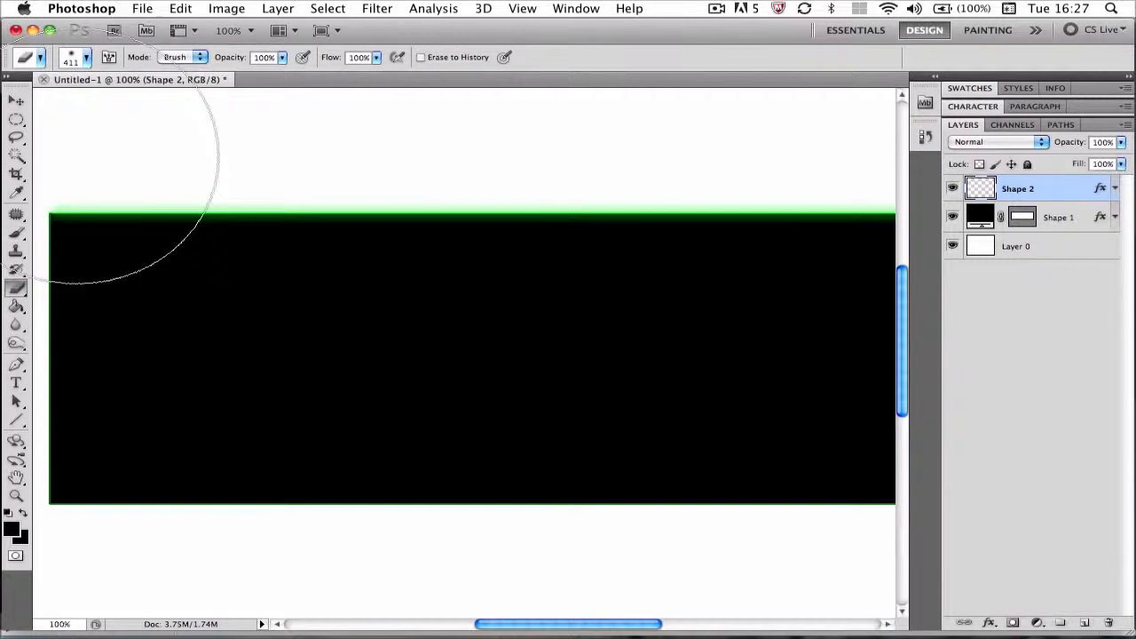
{"action": "left_click", "coordinate": [39, 58]}
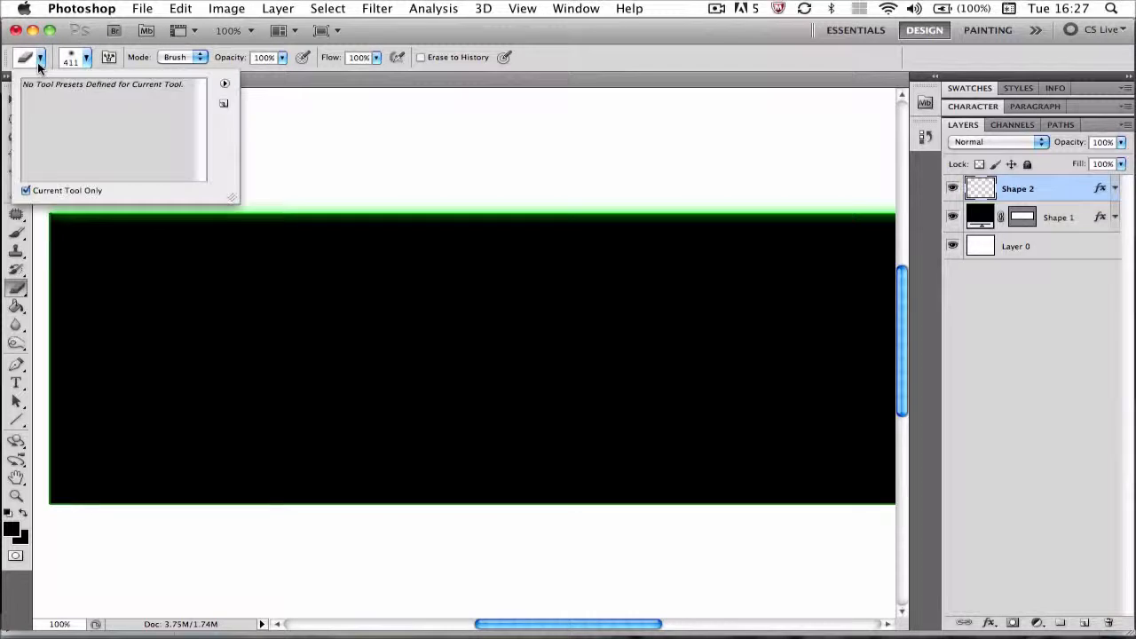
{"action": "left_click", "coordinate": [40, 64]}
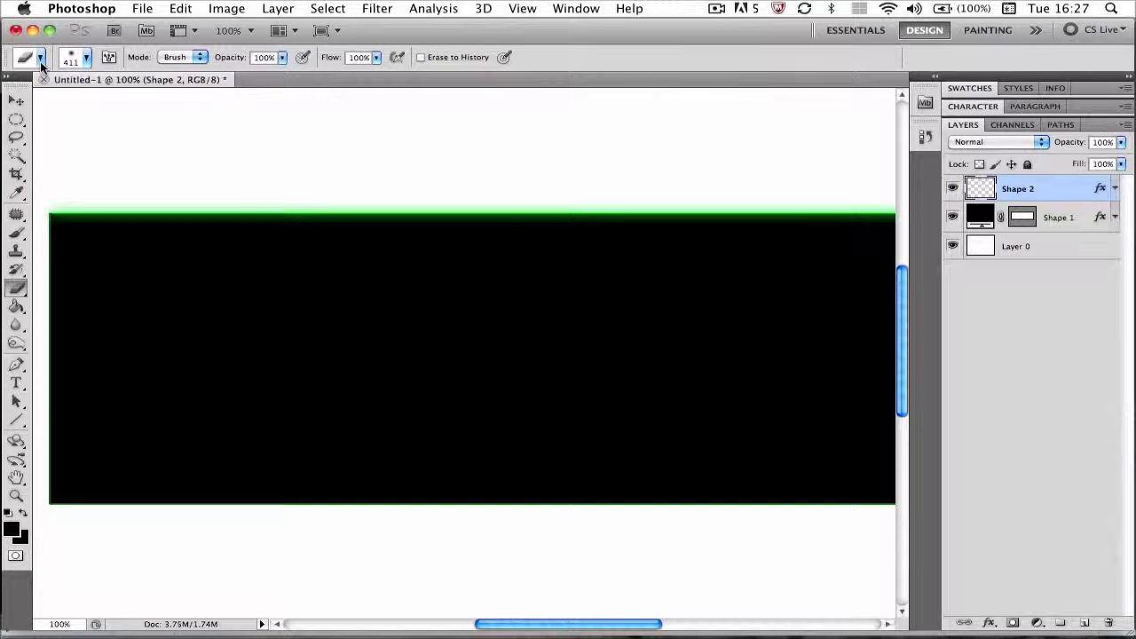
{"action": "left_click", "coordinate": [86, 58]}
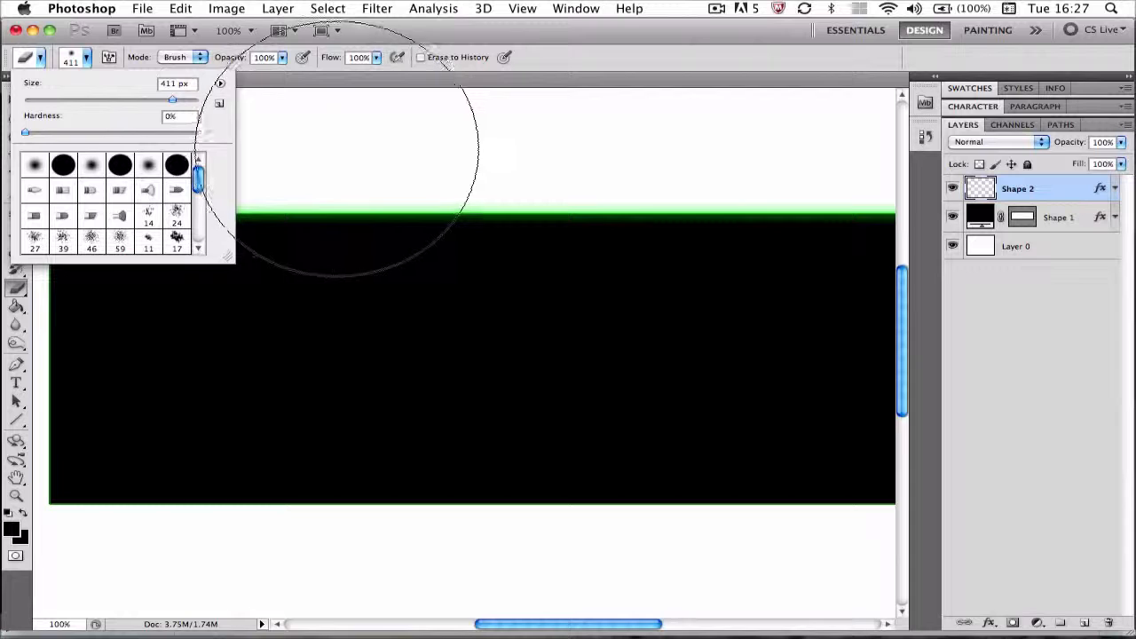
{"action": "left_click", "coordinate": [278, 8]}
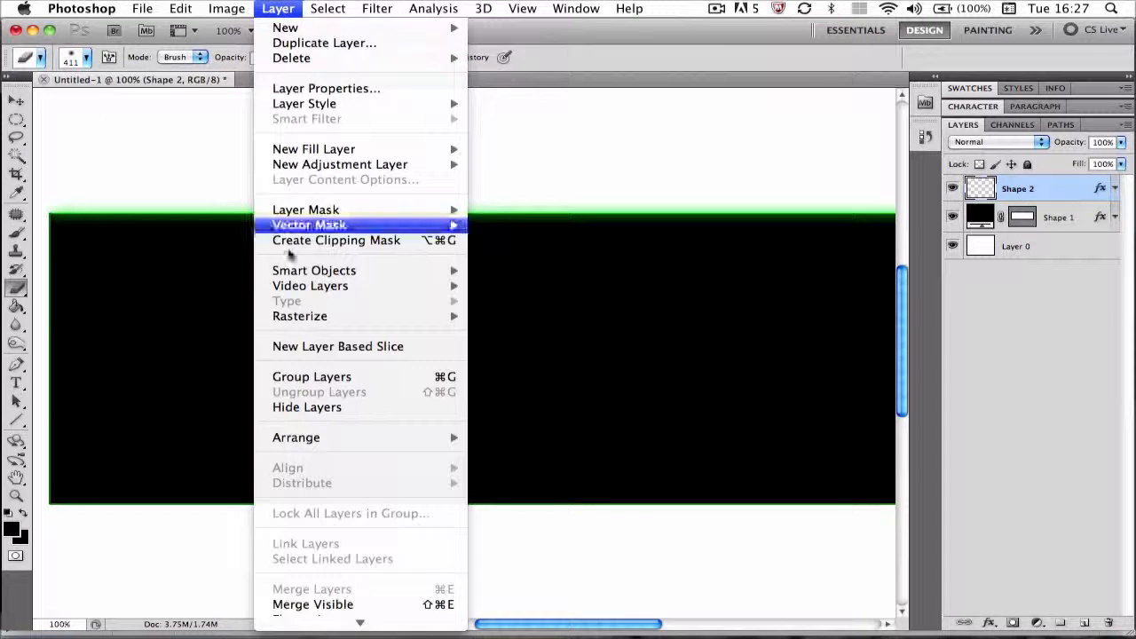
{"action": "left_click", "coordinate": [4, 215]}
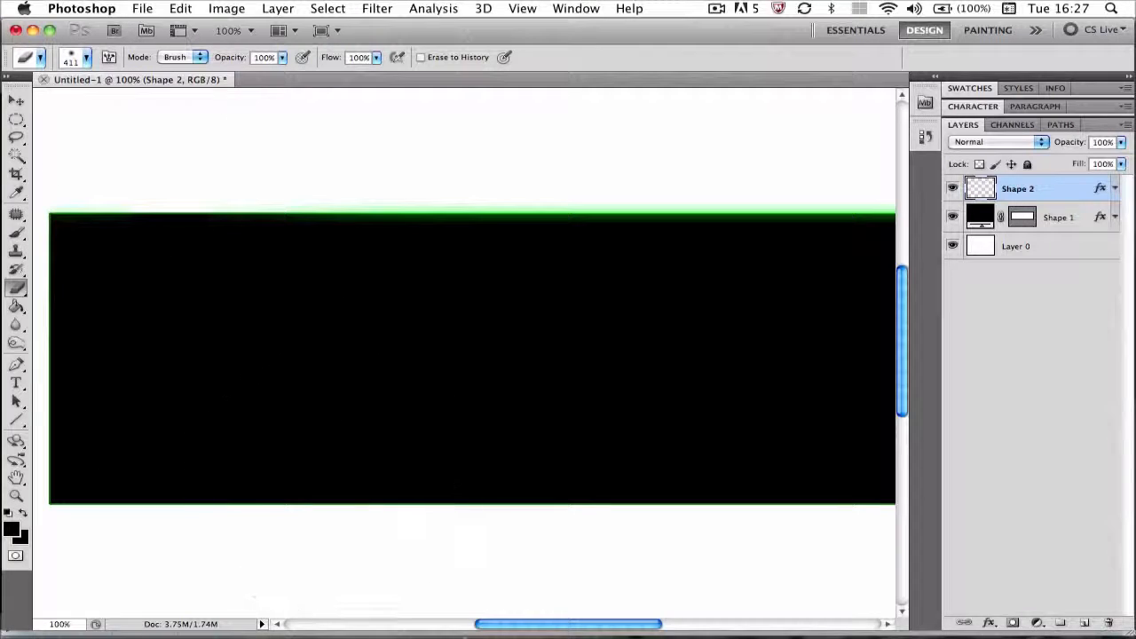
{"action": "left_click_drag", "start_coordinate": [482, 631], "coordinate": [515, 616]}
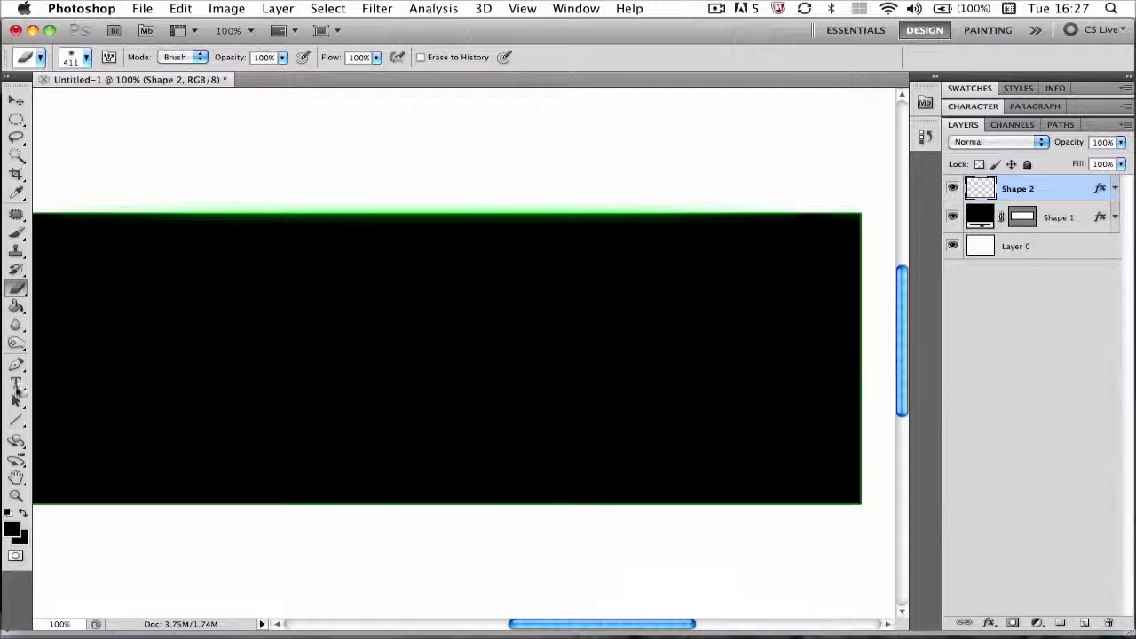
{"action": "left_click", "coordinate": [16, 495]}
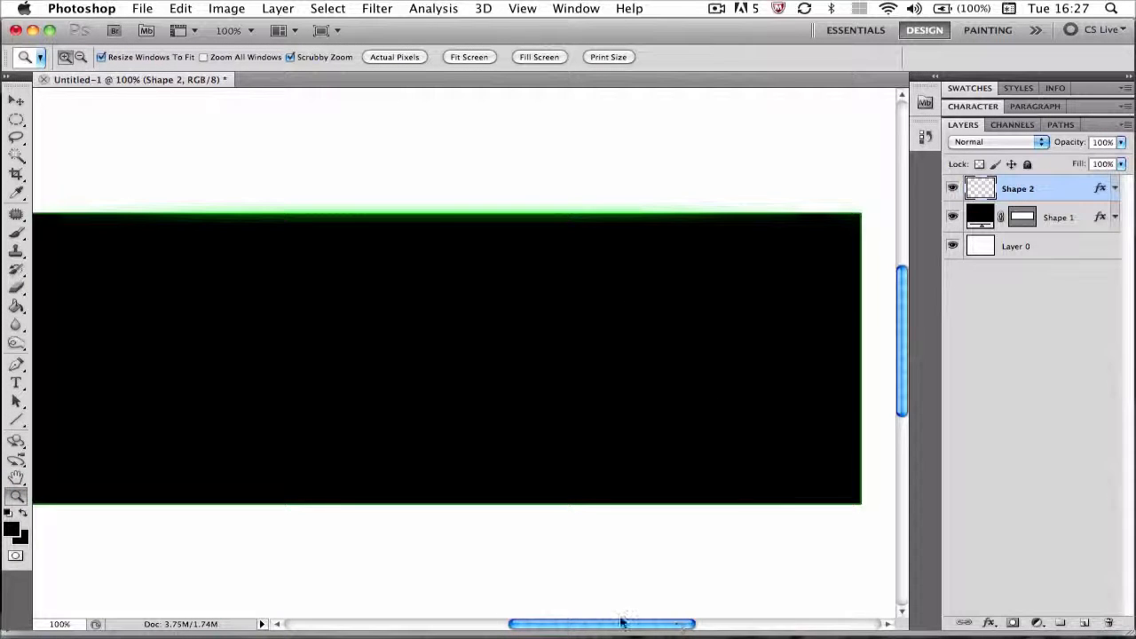
{"action": "mouse_move", "coordinate": [620, 625]}
{"action": "left_mouse_down"}
{"action": "mouse_move", "coordinate": [558, 615]}
{"action": "mouse_move", "coordinate": [621, 616]}
{"action": "mouse_move", "coordinate": [572, 614]}
{"action": "mouse_move", "coordinate": [610, 619]}
{"action": "left_mouse_up"}
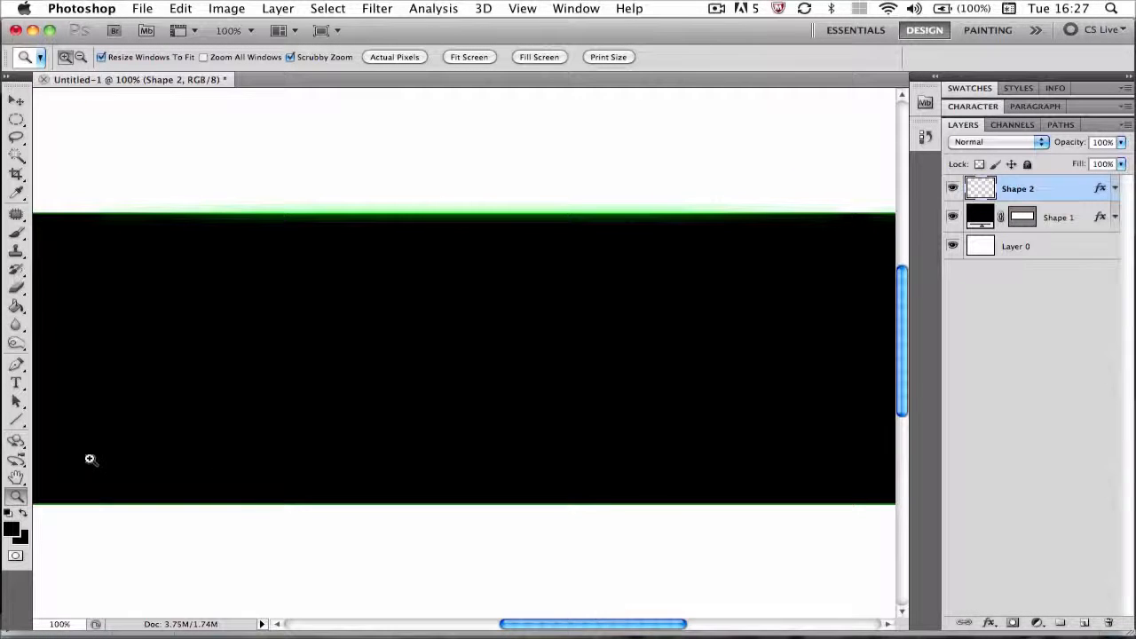
{"action": "right_click", "coordinate": [144, 444]}
{"action": "left_click", "coordinate": [184, 523]}
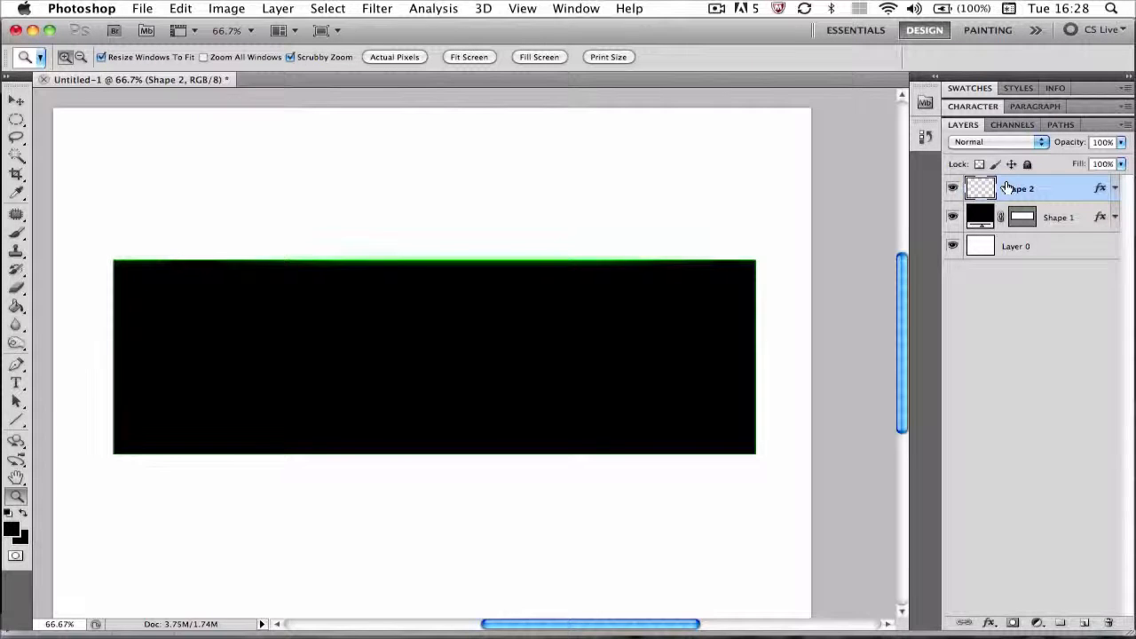
Duplicate the Shape 2 layer and move the copied glowing line straight down towards the black rectangle's bottom edge
{"action": "key", "text": "super+j"}
{"action": "left_click", "coordinate": [16, 100]}
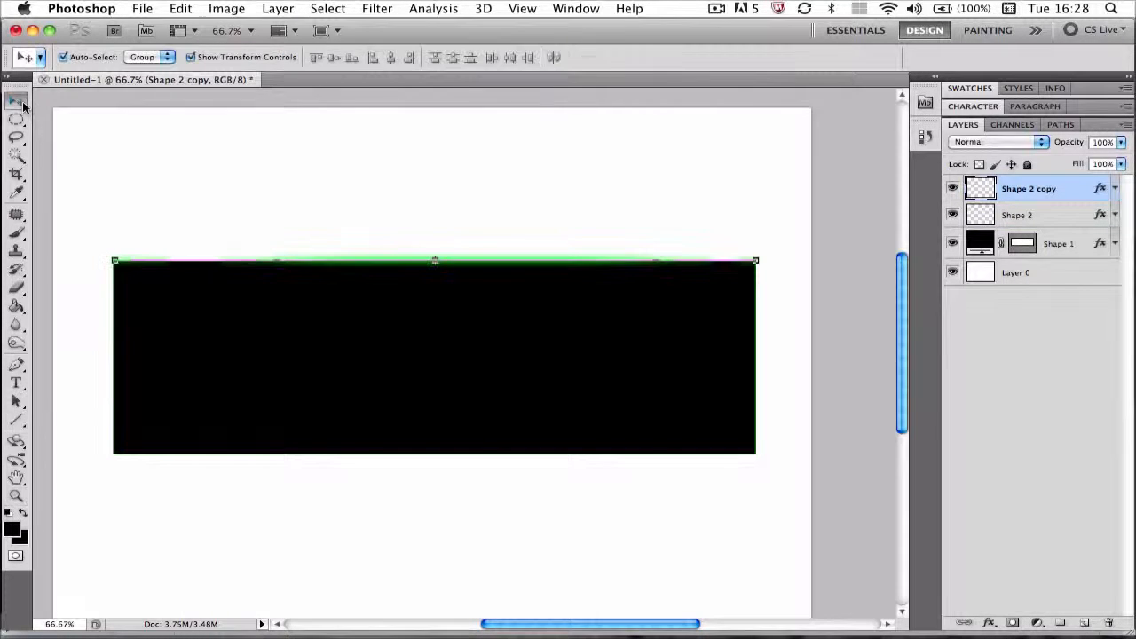
{"action": "key", "text": "Down"}
{"action": "key", "text": "Down"}
{"action": "key", "text": "Down"}
{"action": "key", "text": "Down"}
{"action": "key", "text": "Down"}
{"action": "key", "text": "Down"}
{"action": "key", "text": "Down"}
{"action": "key", "text": "Down"}
{"action": "key", "text": "Down"}
{"action": "key", "text": "Down"}
{"action": "key", "text": "Down"}
{"action": "key", "text": "Down"}
{"action": "key", "text": "Down"}
{"action": "key", "text": "Down"}
{"action": "key", "text": "Down"}
{"action": "key", "text": "Down"}
{"action": "key", "text": "Down"}
{"action": "key", "text": "Down"}
{"action": "key", "text": "Down"}
{"action": "key", "text": "Down"}
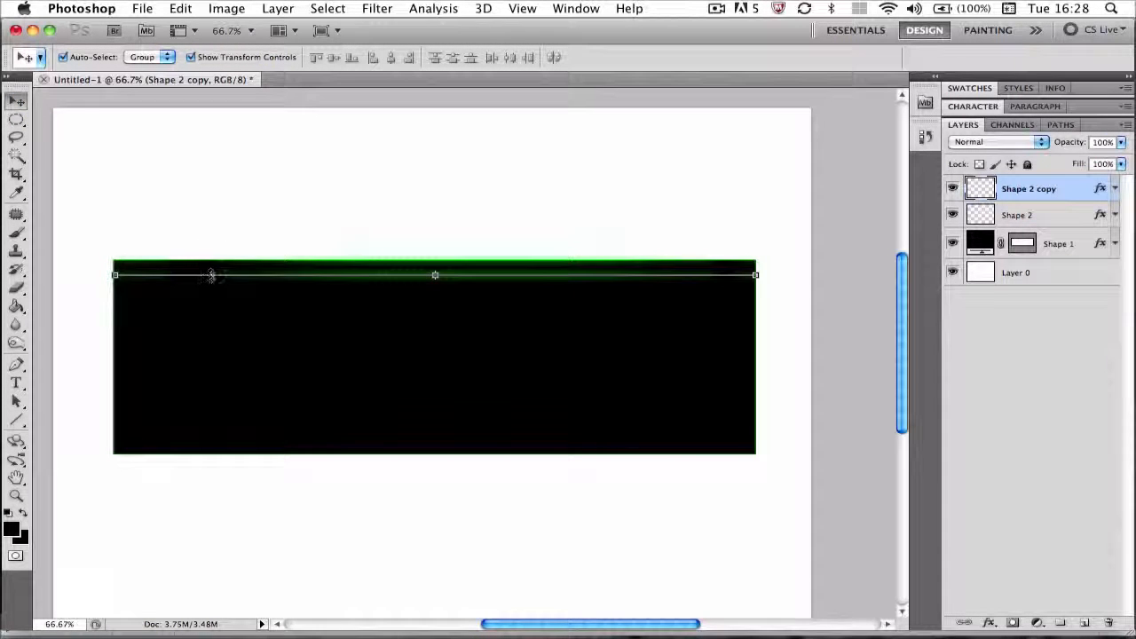
{"action": "left_click", "coordinate": [233, 288]}
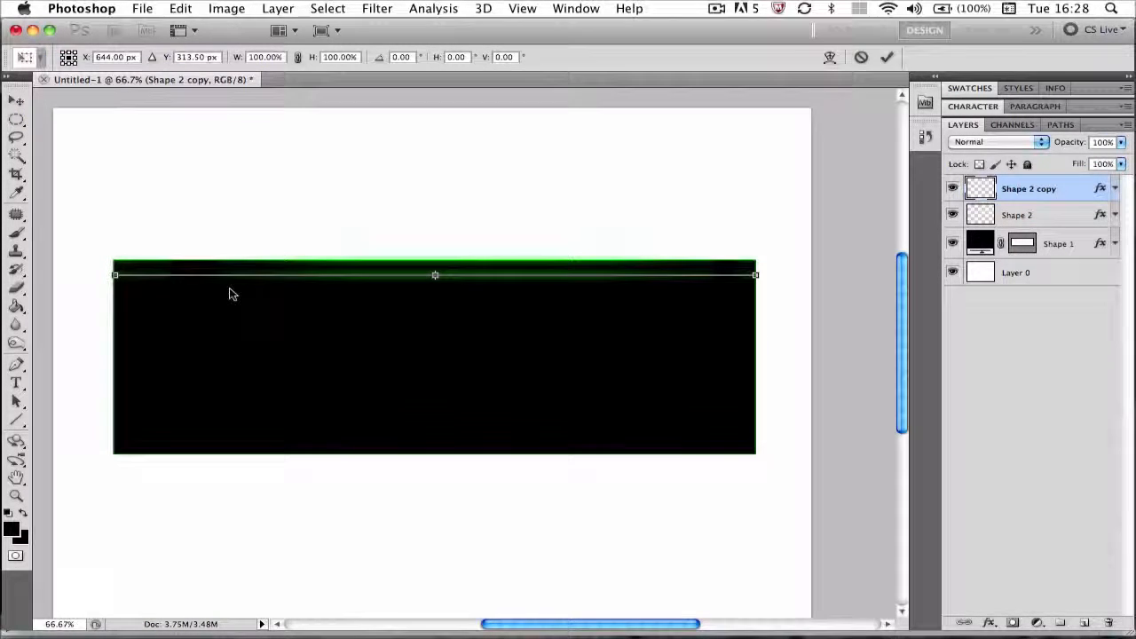
{"action": "key", "text": "Down"}
{"action": "key", "text": "Down"}
{"action": "key", "text": "Down"}
{"action": "key", "text": "Down"}
{"action": "key", "text": "Down"}
{"action": "key", "text": "Down"}
{"action": "key", "text": "Down"}
{"action": "key", "text": "Down"}
{"action": "key", "text": "Down"}
{"action": "key", "text": "Down"}
{"action": "key", "text": "Down"}
{"action": "key", "text": "Down"}
{"action": "key", "text": "Down"}
{"action": "key", "text": "Down"}
{"action": "key", "text": "Down"}
{"action": "key", "text": "Down"}
{"action": "key", "text": "Down"}
{"action": "key", "text": "Down"}
{"action": "key", "text": "Down"}
{"action": "key", "text": "Down"}
{"action": "key", "text": "Down"}
{"action": "key", "text": "Down"}
{"action": "key", "text": "Down"}
{"action": "key", "text": "Down"}
{"action": "key", "text": "Down"}
{"action": "key", "text": "Down"}
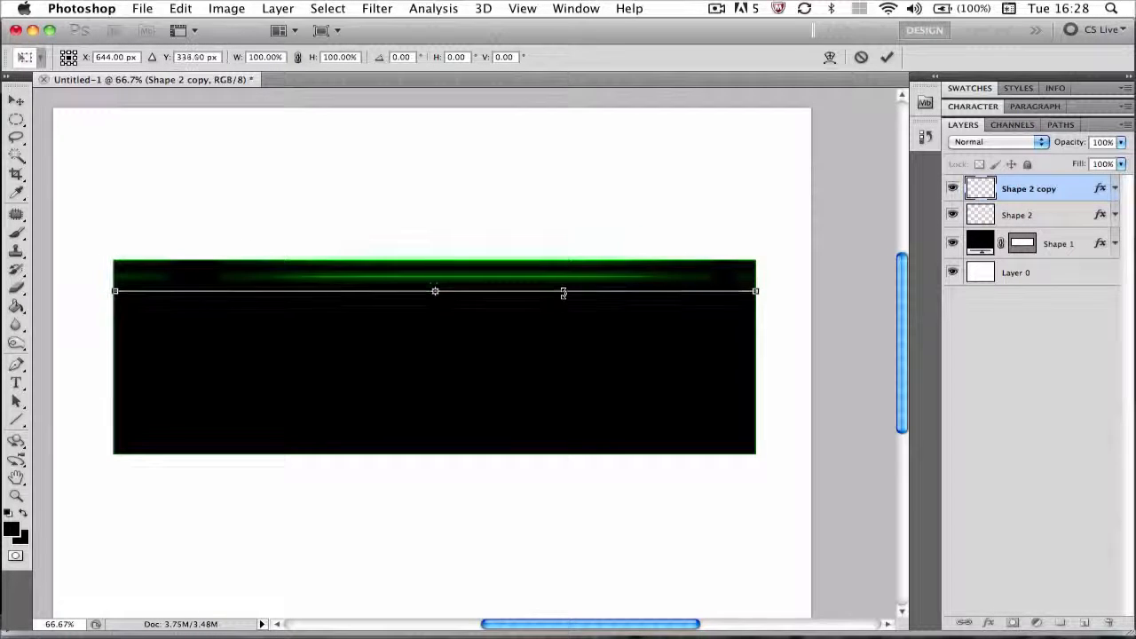
{"action": "key", "text": "Down"}
{"action": "key", "text": "Down"}
{"action": "key", "text": "Down"}
{"action": "key", "text": "Down"}
{"action": "key", "text": "Down"}
{"action": "key", "text": "Down"}
{"action": "key", "text": "Down"}
{"action": "key", "text": "Down"}
{"action": "key", "text": "Down"}
{"action": "key", "text": "Down"}
{"action": "key", "text": "Down"}
{"action": "key", "text": "Down"}
{"action": "key", "text": "Down"}
{"action": "key", "text": "Down"}
{"action": "key", "text": "Down"}
{"action": "key", "text": "Down"}
{"action": "key", "text": "Down"}
{"action": "key", "text": "Down"}
{"action": "key", "text": "Down"}
{"action": "key", "text": "Down"}
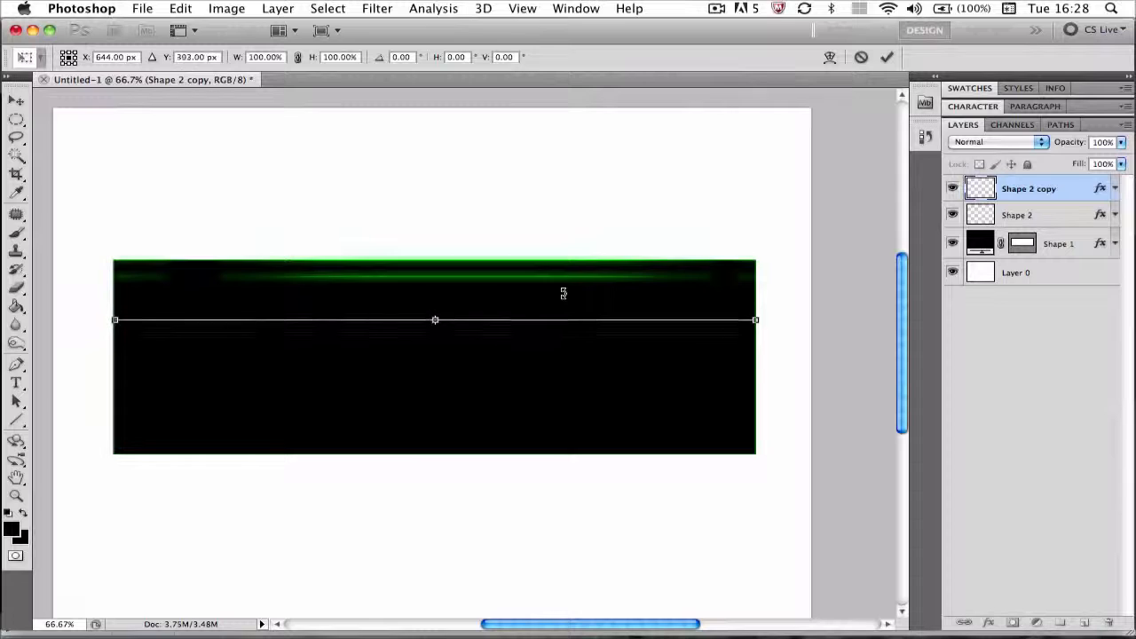
{"action": "key", "text": "Down"}
{"action": "key", "text": "Down"}
{"action": "key", "text": "Down"}
{"action": "key", "text": "Down"}
{"action": "key", "text": "Down"}
{"action": "key", "text": "Down"}
{"action": "key", "text": "Down"}
{"action": "key", "text": "Down"}
{"action": "key", "text": "Down"}
{"action": "key", "text": "Down"}
{"action": "key", "text": "Down"}
{"action": "key", "text": "Down"}
{"action": "key", "text": "Down"}
{"action": "key", "text": "Down"}
{"action": "key", "text": "Down"}
{"action": "key", "text": "Down"}
{"action": "key", "text": "Down"}
{"action": "key", "text": "Down"}
{"action": "key", "text": "Down"}
{"action": "key", "text": "Down"}
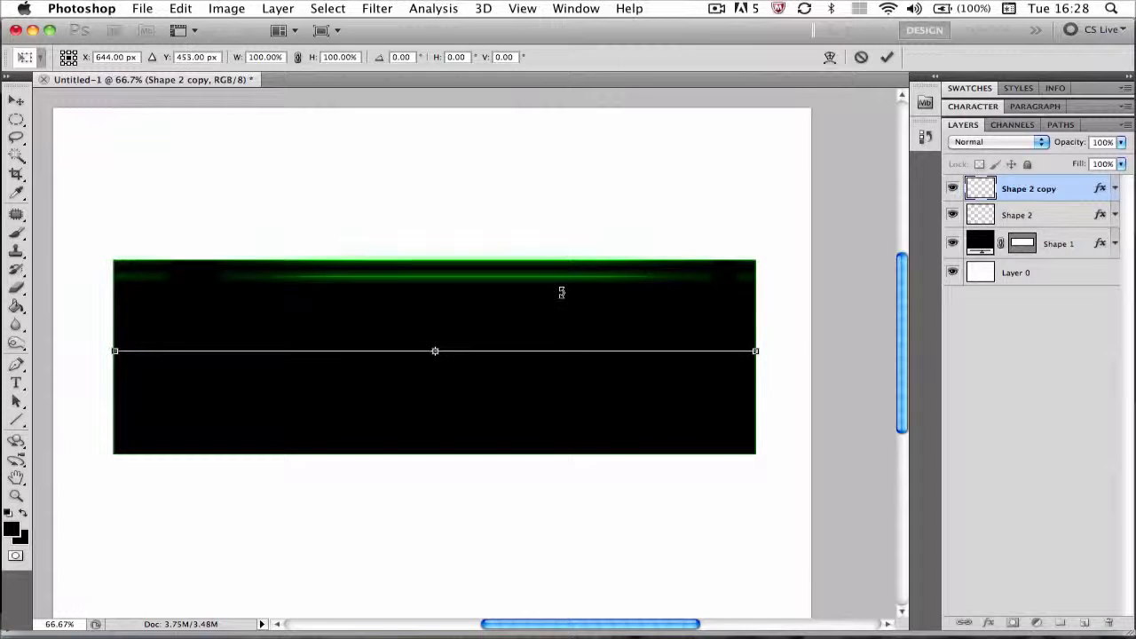
{"action": "key", "text": "Down"}
{"action": "key", "text": "Down"}
{"action": "key", "text": "Down"}
{"action": "key", "text": "Down"}
{"action": "key", "text": "Down"}
{"action": "key", "text": "Down"}
{"action": "key", "text": "Down"}
{"action": "key", "text": "Down"}
{"action": "key", "text": "Down"}
{"action": "key", "text": "Down"}
{"action": "key", "text": "Down"}
{"action": "key", "text": "Down"}
{"action": "key", "text": "Down"}
{"action": "key", "text": "Down"}
{"action": "key", "text": "Down"}
{"action": "key", "text": "Down"}
{"action": "key", "text": "Down"}
{"action": "key", "text": "Down"}
{"action": "key", "text": "Down"}
{"action": "key", "text": "Down"}
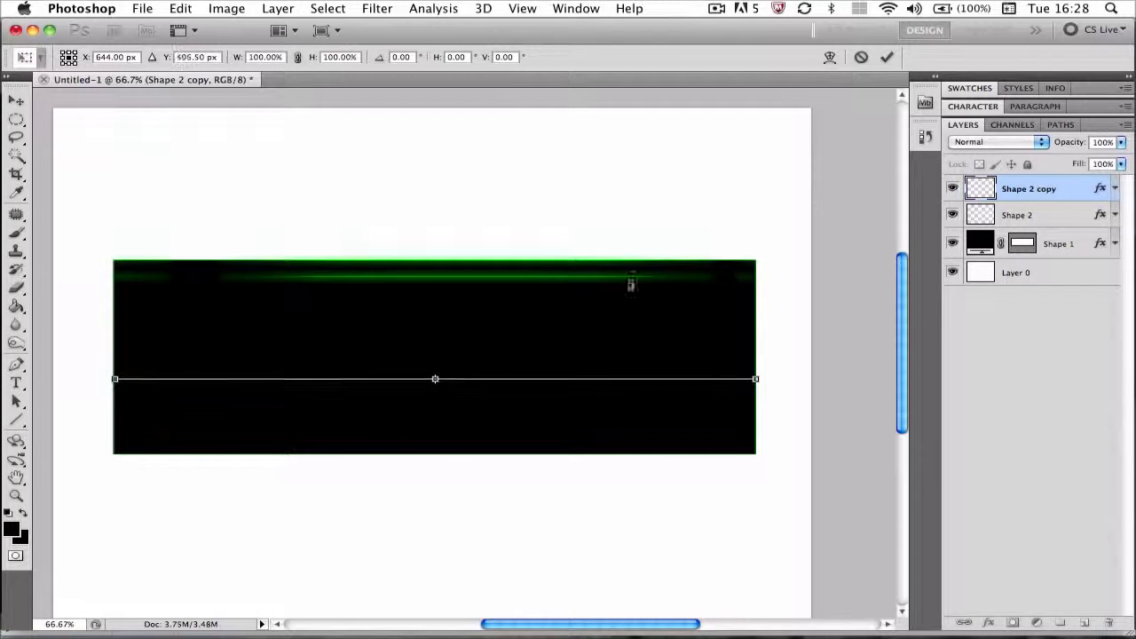
{"action": "key", "text": "Down"}
{"action": "key", "text": "Down"}
{"action": "key", "text": "Down"}
{"action": "key", "text": "Down"}
{"action": "key", "text": "Down"}
{"action": "key", "text": "Down"}
{"action": "key", "text": "Down"}
{"action": "key", "text": "Down"}
{"action": "key", "text": "Down"}
{"action": "key", "text": "Down"}
{"action": "key", "text": "Down"}
{"action": "key", "text": "Down"}
{"action": "key", "text": "Down"}
{"action": "key", "text": "Down"}
{"action": "key", "text": "Down"}
{"action": "key", "text": "Down"}
{"action": "key", "text": "Down"}
{"action": "key", "text": "Down"}
{"action": "key", "text": "Down"}
{"action": "key", "text": "Down"}
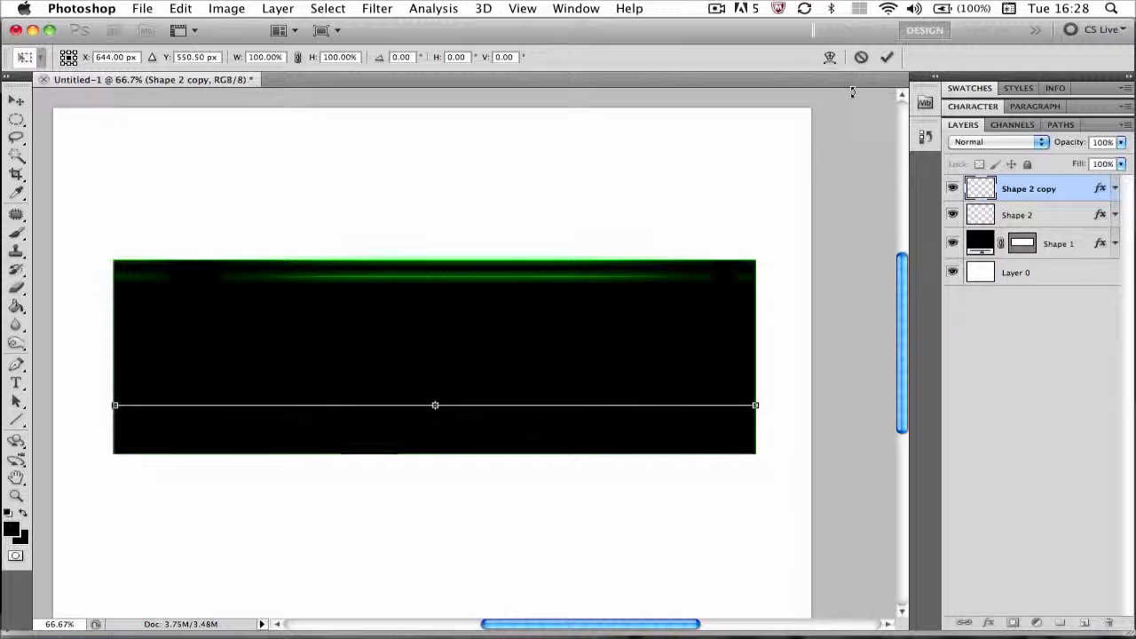
{"action": "key", "text": "Down"}
{"action": "key", "text": "Down"}
{"action": "key", "text": "Down"}
{"action": "key", "text": "Down"}
{"action": "key", "text": "Down"}
{"action": "key", "text": "Down"}
{"action": "key", "text": "Down"}
{"action": "key", "text": "Down"}
{"action": "key", "text": "Down"}
{"action": "key", "text": "Down"}
{"action": "key", "text": "Down"}
{"action": "key", "text": "Down"}
{"action": "key", "text": "Down"}
{"action": "key", "text": "Down"}
{"action": "key", "text": "Down"}
{"action": "key", "text": "Down"}
{"action": "key", "text": "Down"}
{"action": "key", "text": "Down"}
{"action": "key", "text": "Down"}
{"action": "key", "text": "Down"}
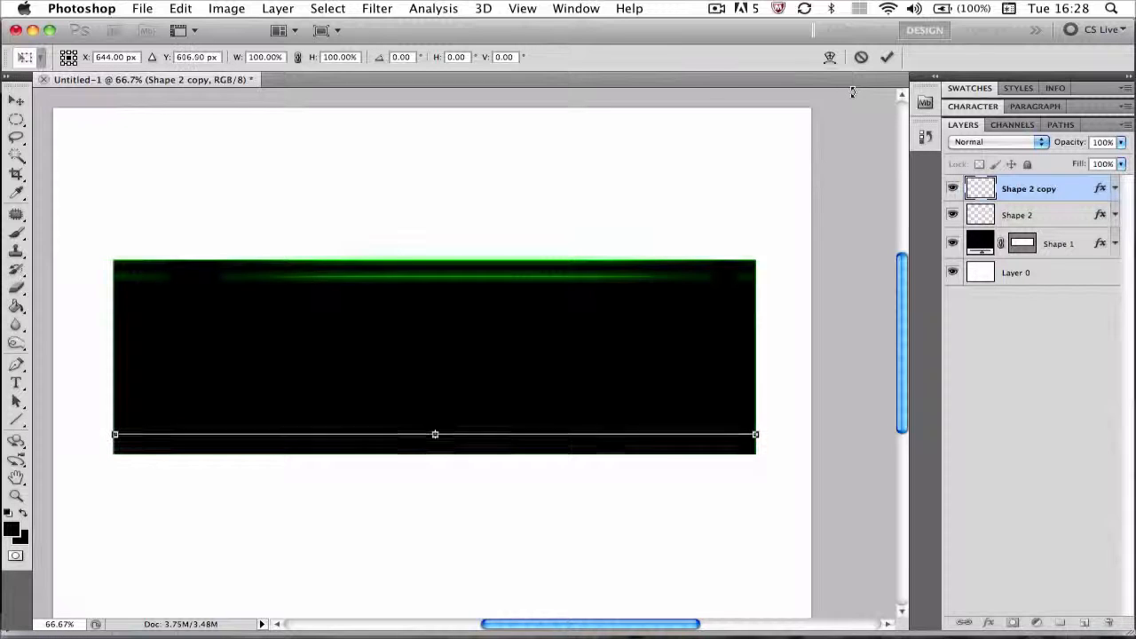
Nudge the copied glowing line straight down onto the black rectangle's bottom edge, to Y 651 px, and apply the transform
{"action": "key", "text": "Down"}
{"action": "key", "text": "Down"}
{"action": "key", "text": "Down"}
{"action": "key", "text": "Down"}
{"action": "key", "text": "Down"}
{"action": "key", "text": "Down"}
{"action": "key", "text": "Down"}
{"action": "key", "text": "Down"}
{"action": "key", "text": "Down"}
{"action": "key", "text": "Down"}
{"action": "key", "text": "Down"}
{"action": "key", "text": "Down"}
{"action": "key", "text": "Down"}
{"action": "key", "text": "Down"}
{"action": "key", "text": "Down"}
{"action": "key", "text": "Down"}
{"action": "key", "text": "Down"}
{"action": "key", "text": "Down"}
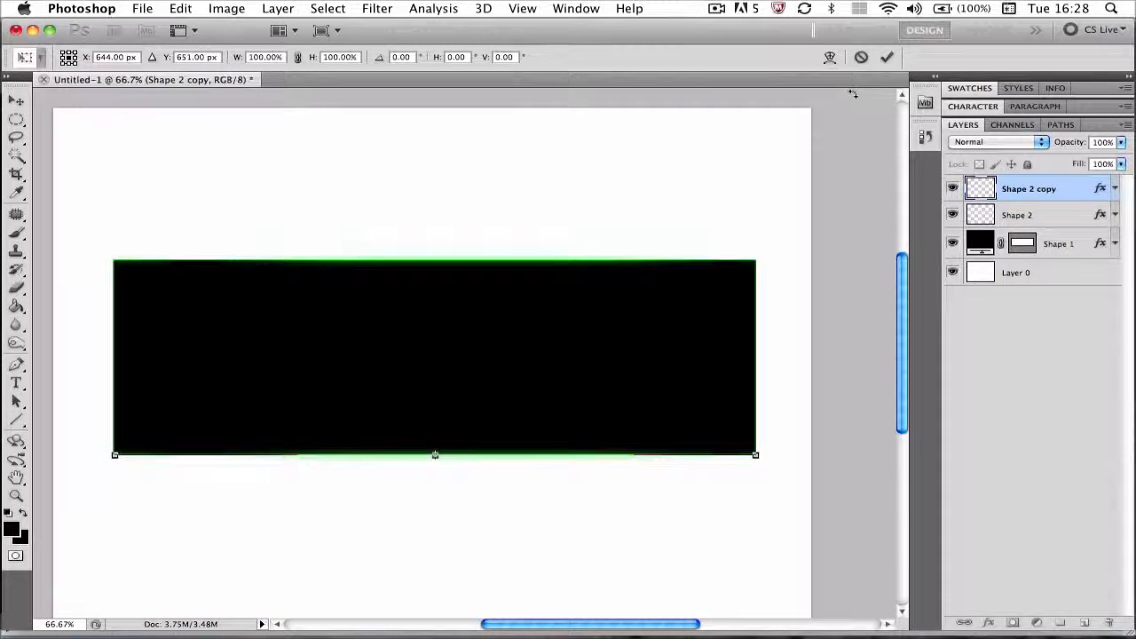
{"action": "left_click", "coordinate": [885, 57]}
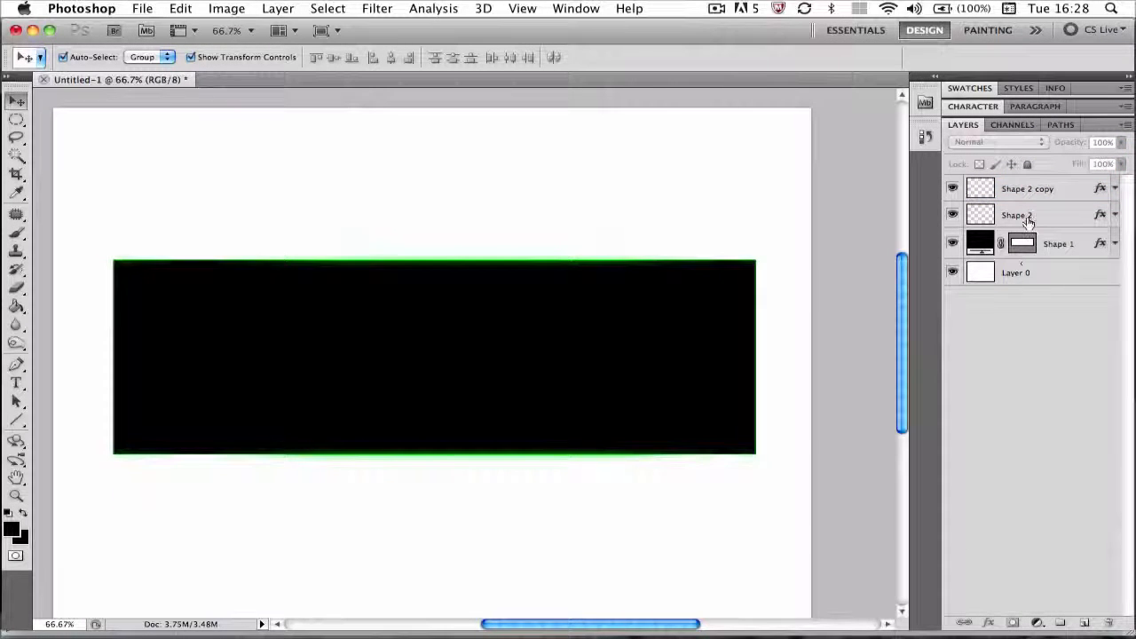
Select the Shape 2 layer and switch to the Eraser tool for the glowing line on the rectangle's top edge
{"action": "left_click", "coordinate": [1020, 217]}
{"action": "left_click", "coordinate": [16, 287]}
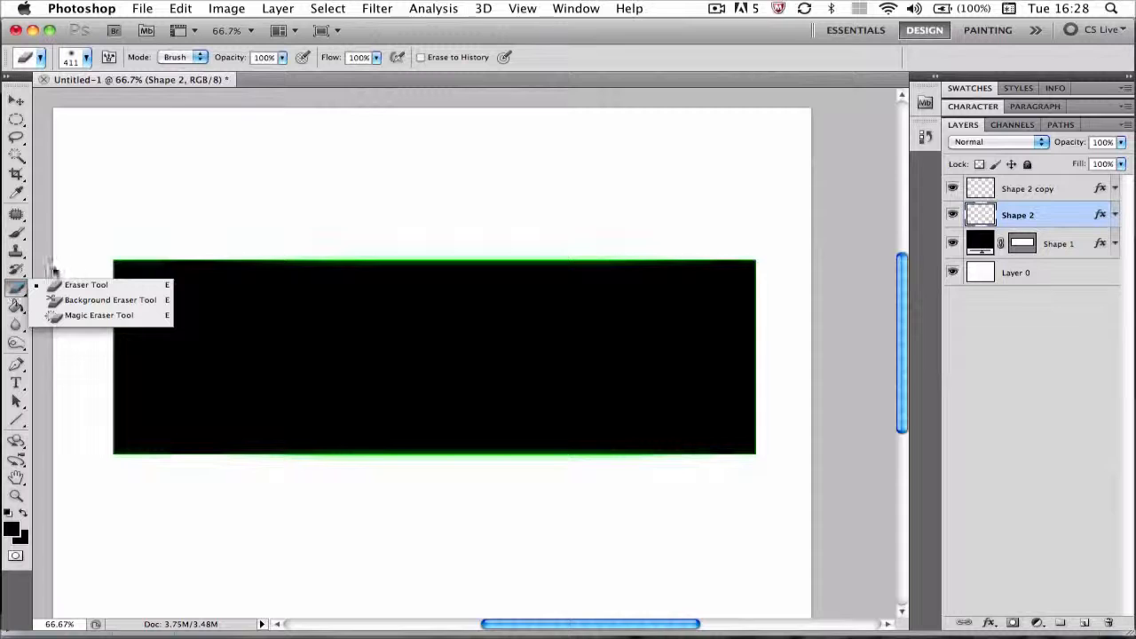